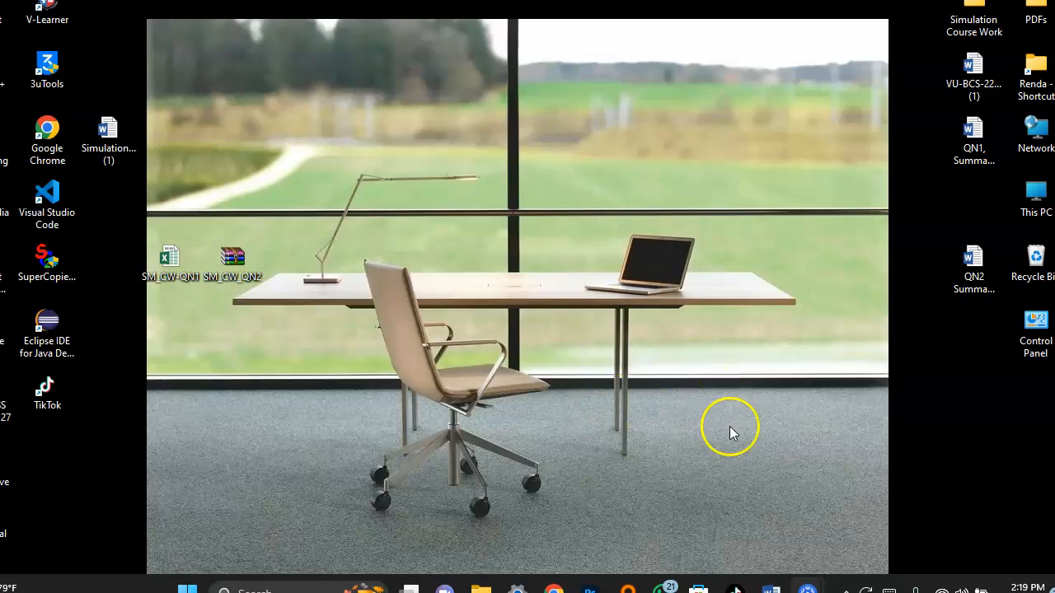
Bring up the coursework document and review Question One's assumptions, required measures and instructions.
mouse_move(771, 587)
click(765, 542)
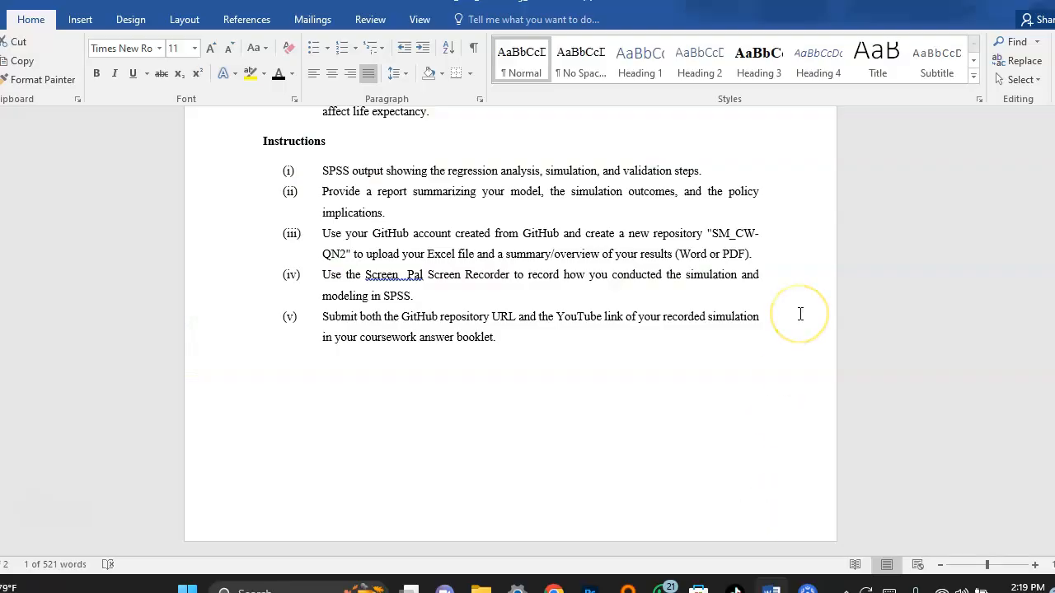
scroll(800, 314, up, 5)
scroll(800, 314, up, 12)
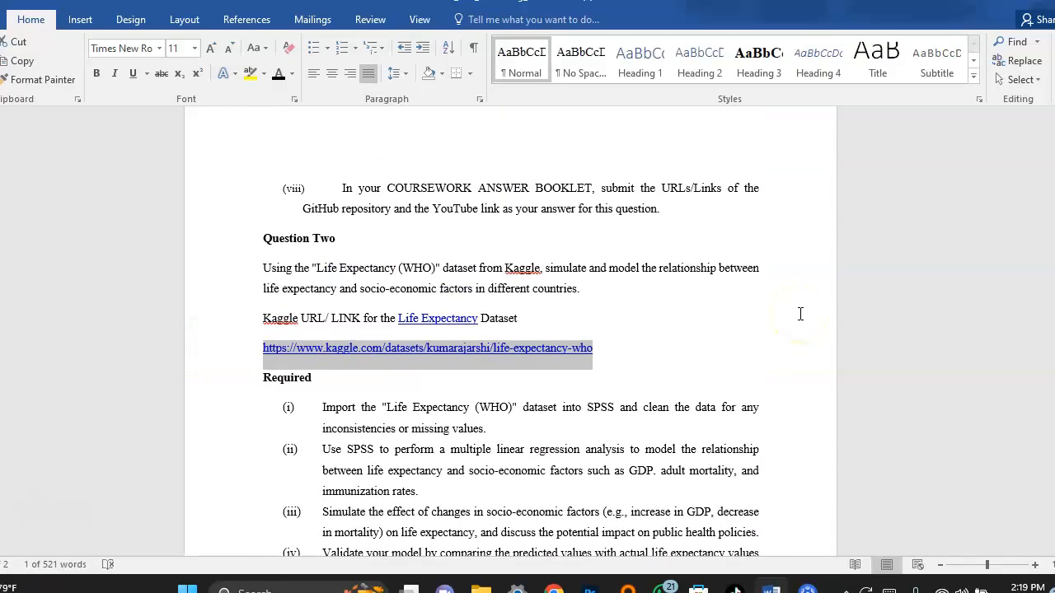
scroll(800, 314, up, 10)
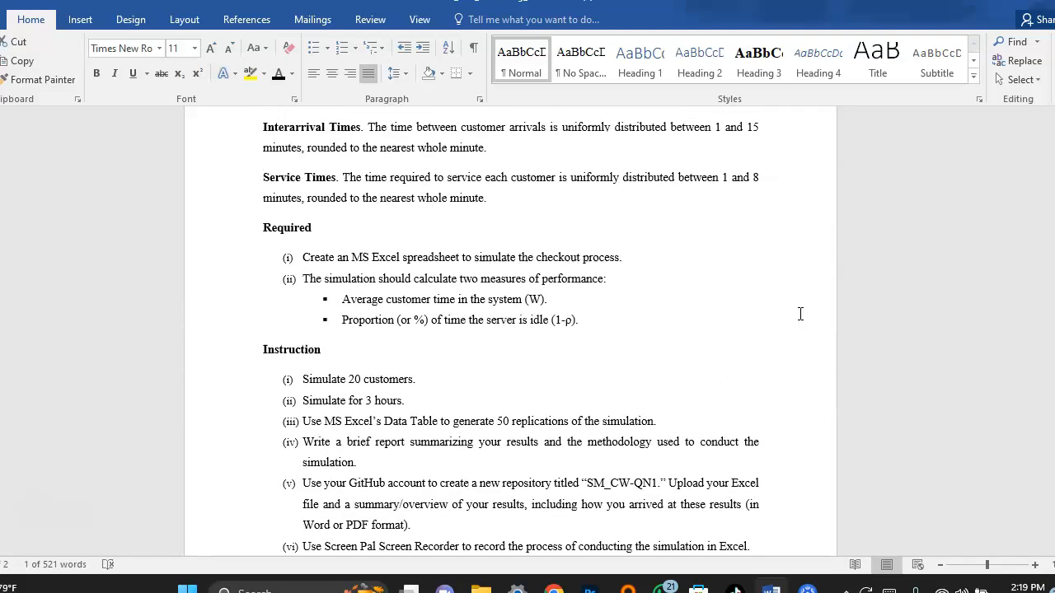
scroll(801, 314, up, 2)
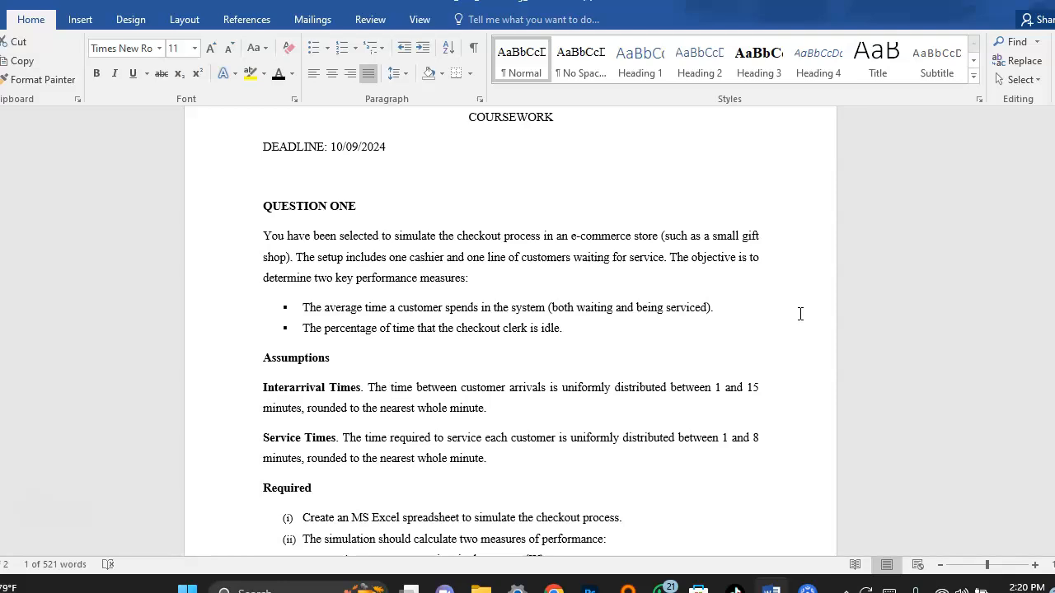
scroll(736, 264, down, 3)
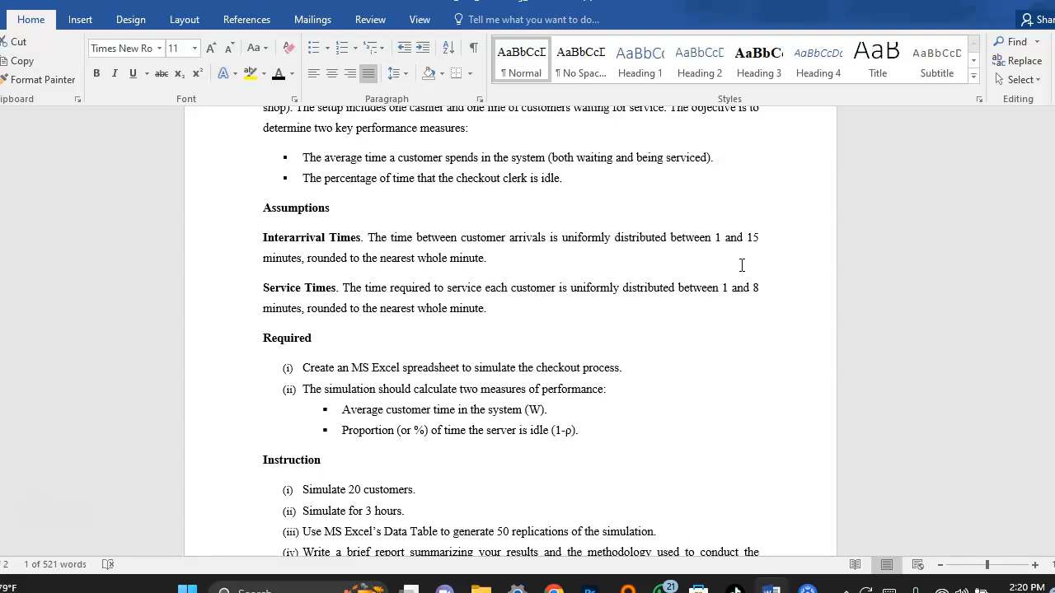
scroll(741, 264, down, 4)
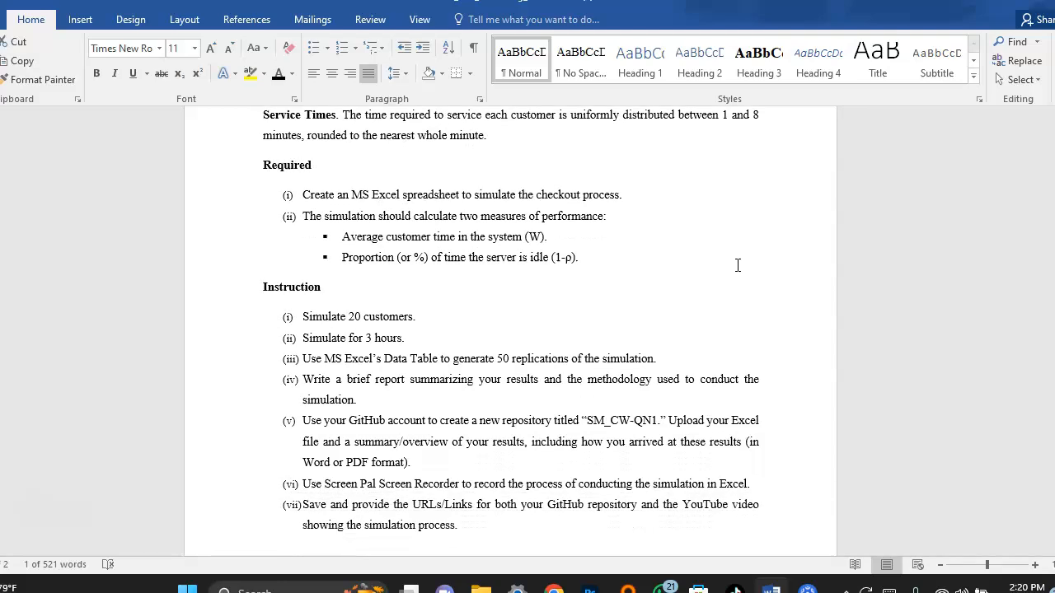
scroll(738, 264, down, 1)
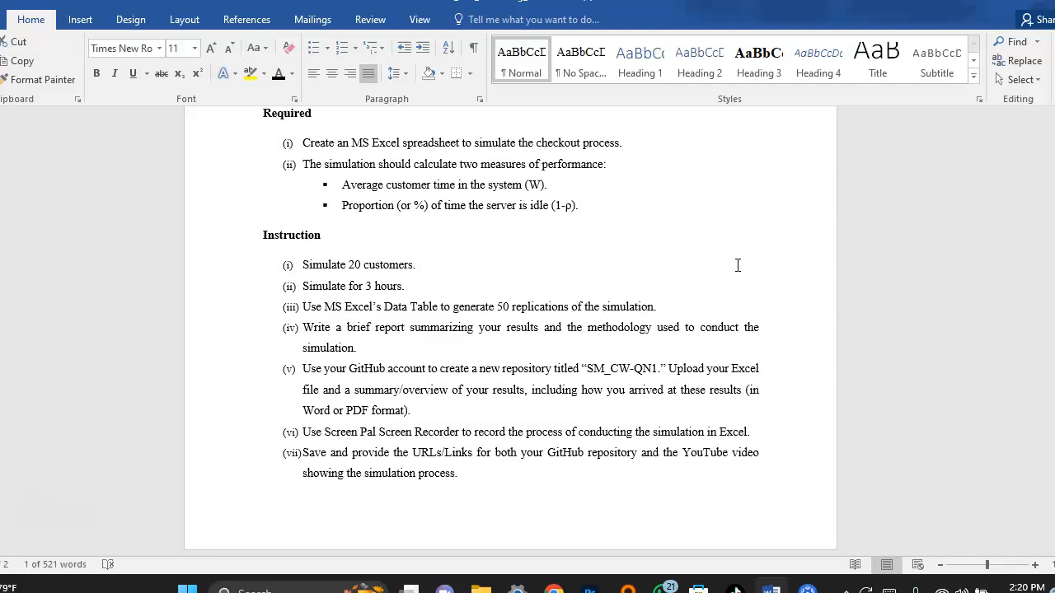
scroll(737, 265, down, 2)
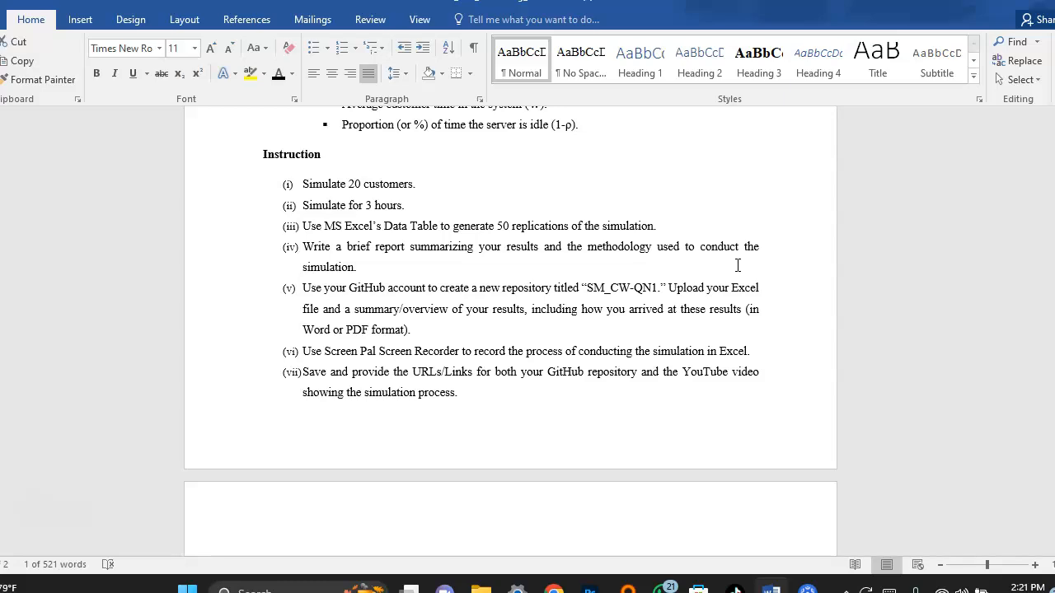
Minimize the coursework document and open the SM_CW-QN1 workbook from the desktop.
mouse_move(771, 589)
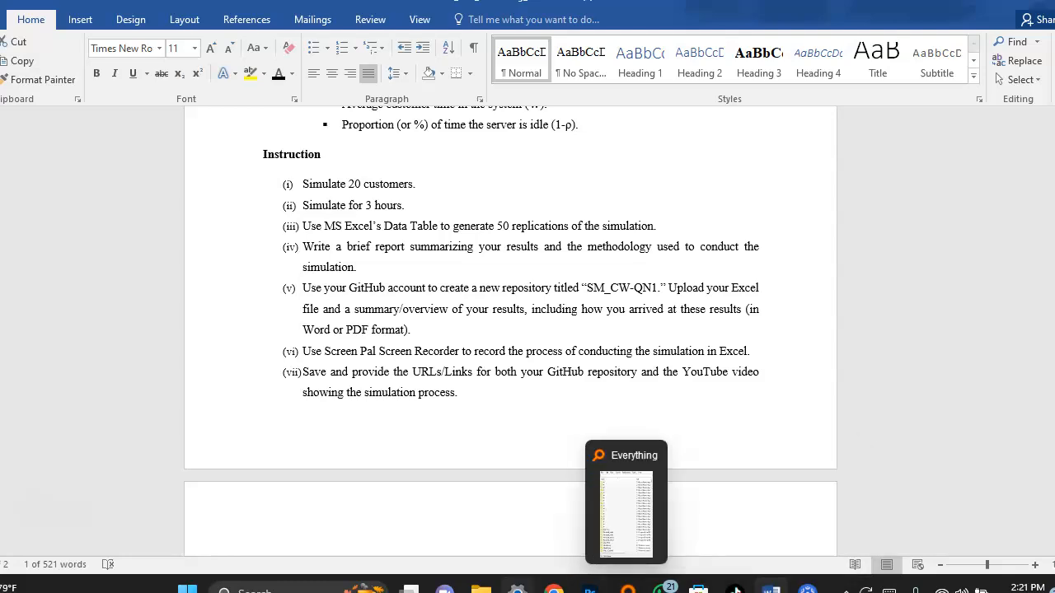
mouse_move(481, 589)
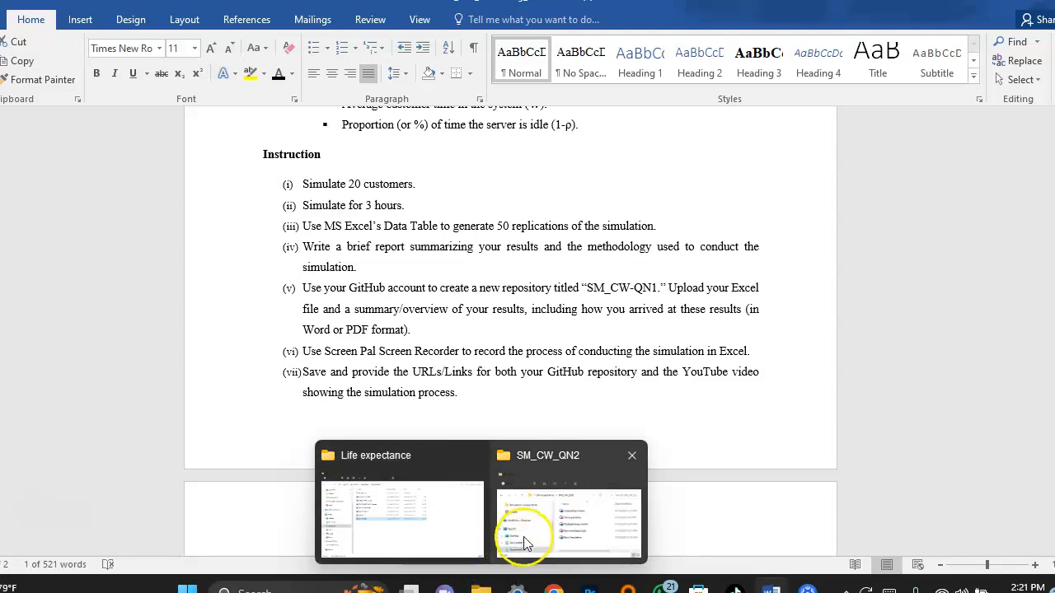
mouse_move(530, 537)
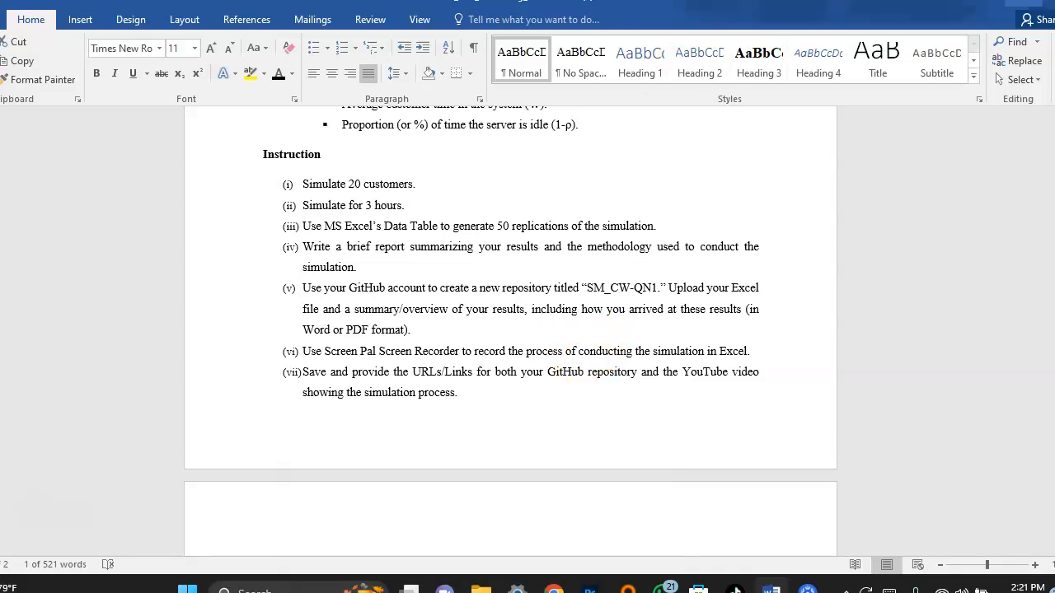
click(983, 3)
double_click(171, 261)
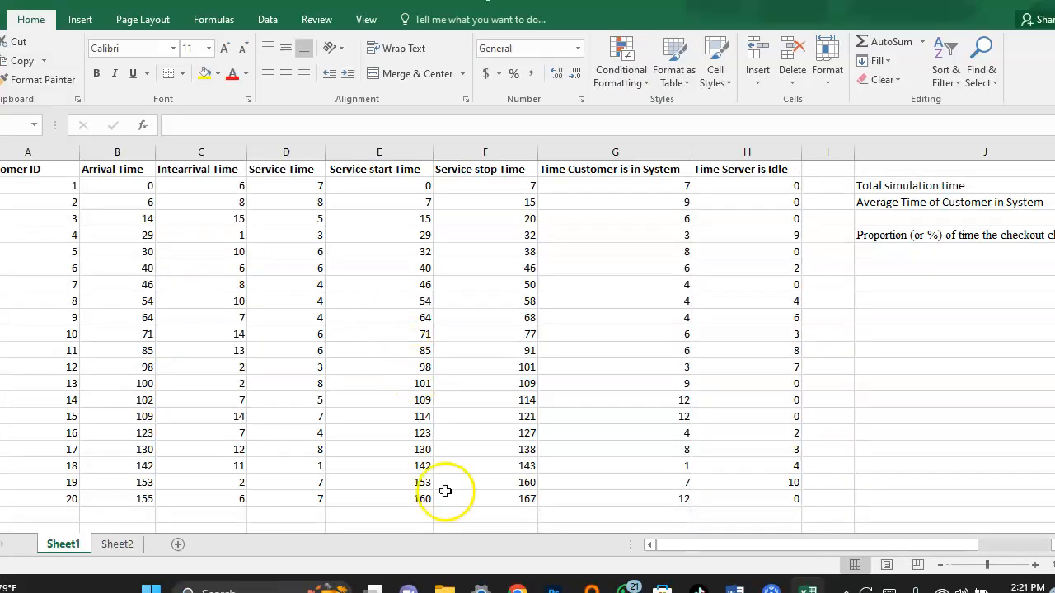
Restore the workbook window to a smaller size, widen it and move it so the table from Customer ID onward is in view.
drag(770, 545, 737, 567)
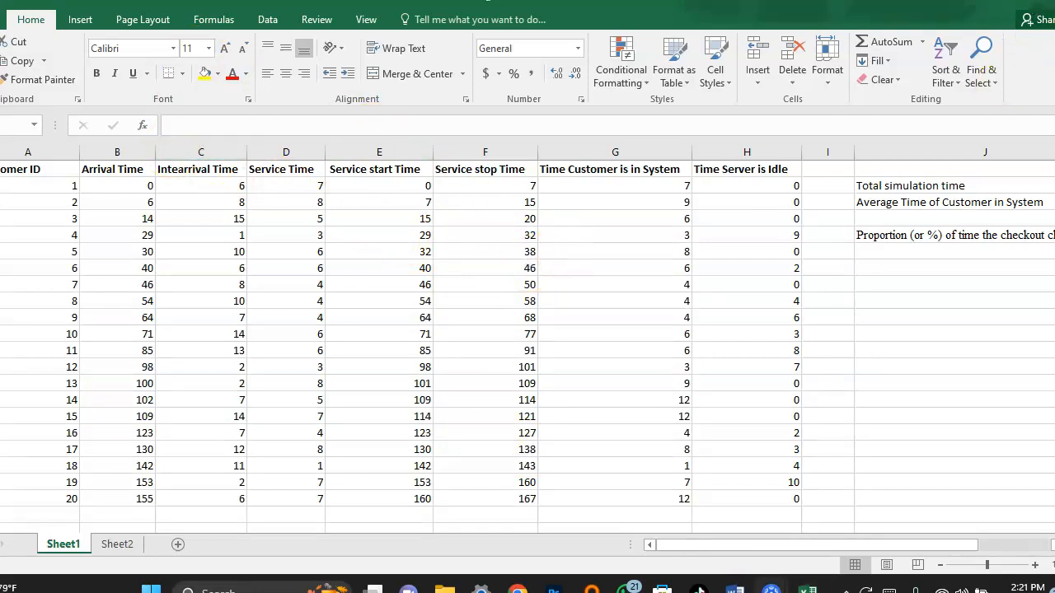
mouse_move(1015, 17)
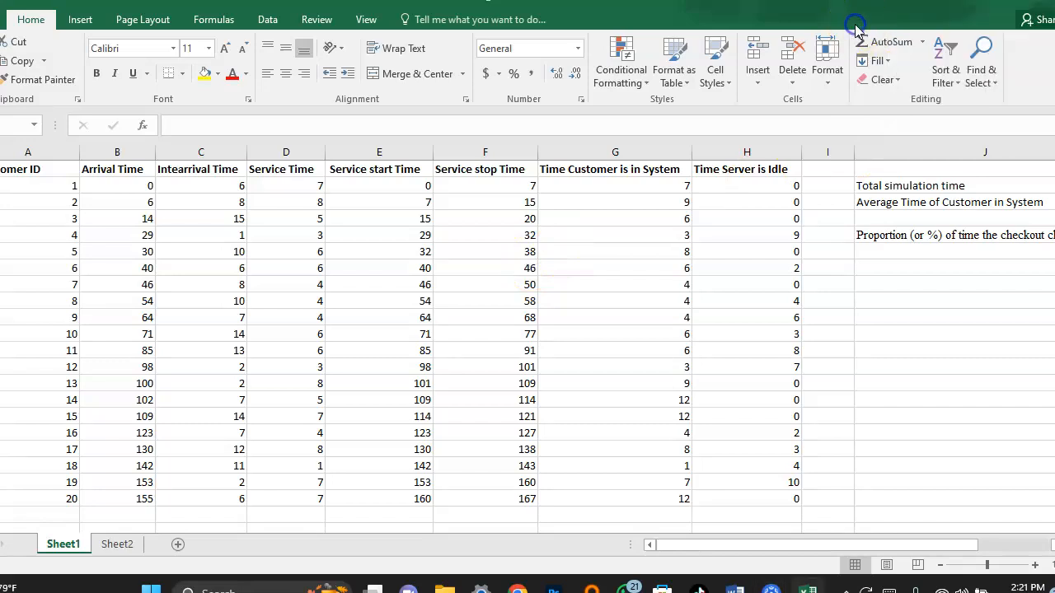
click(1013, 7)
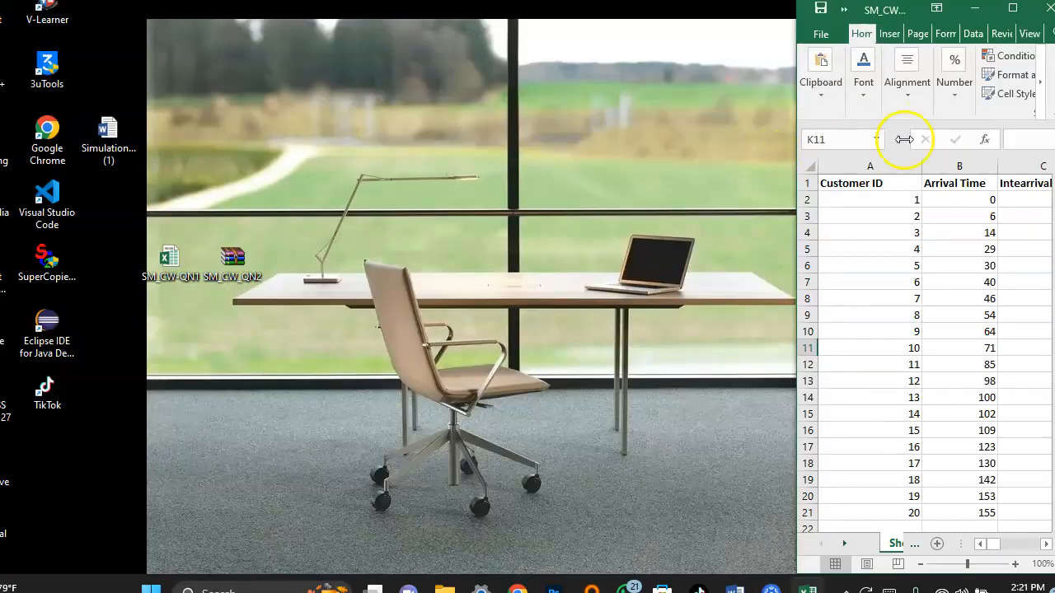
drag(793, 177, 71, 279)
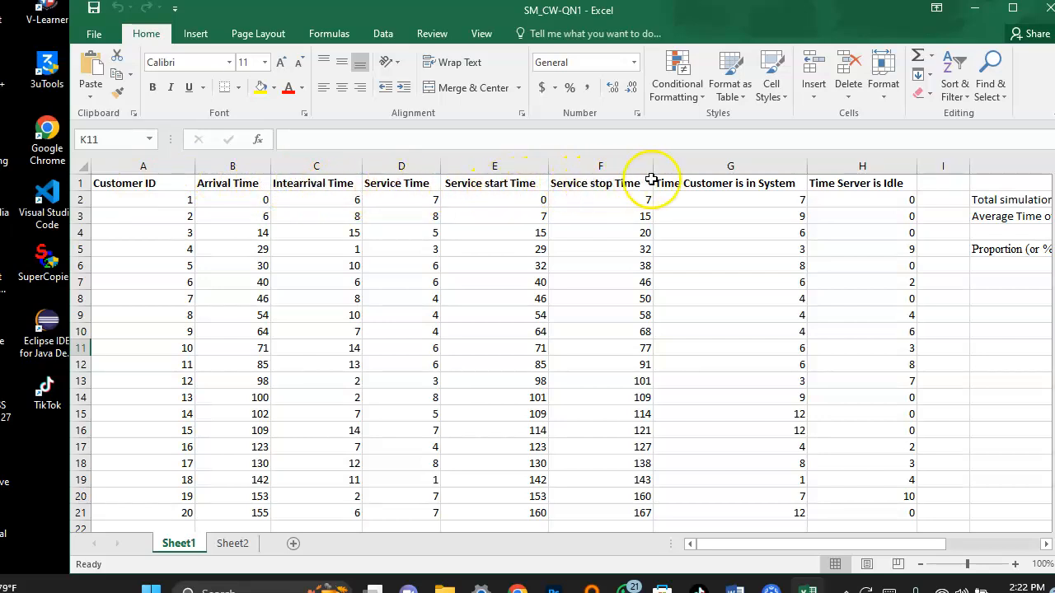
drag(722, 24, 659, 33)
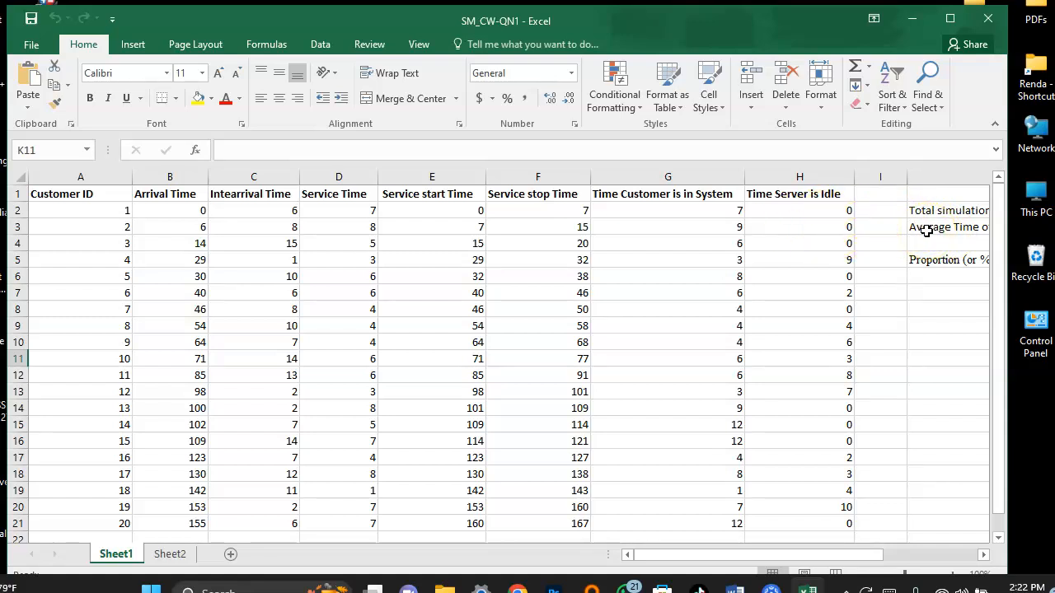
click(791, 556)
drag(791, 555, 754, 561)
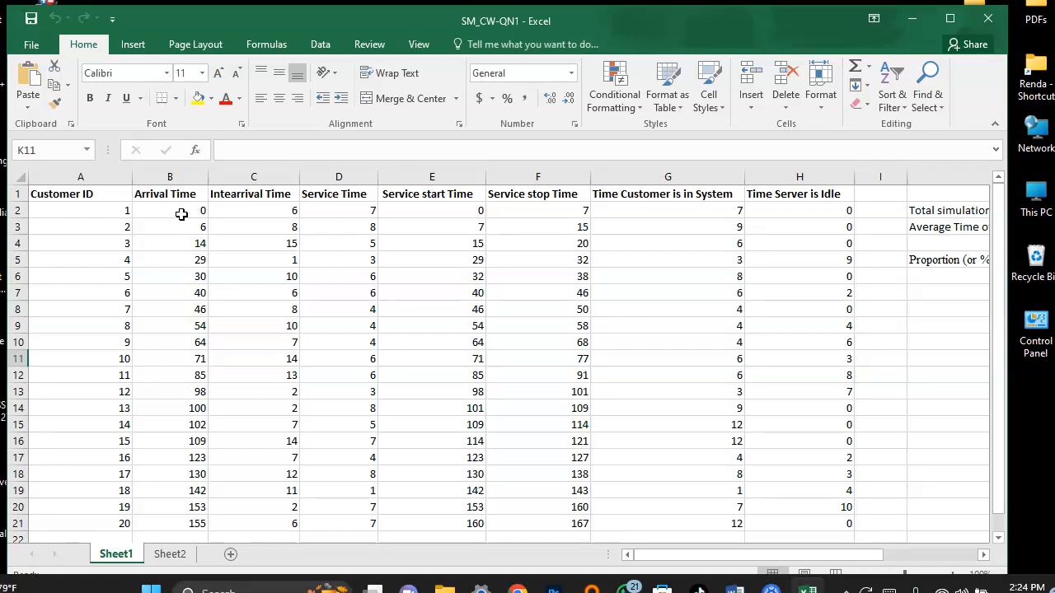
Examine the formulas behind the first customer's interarrival time in C2 and service time in D2.
double_click(249, 208)
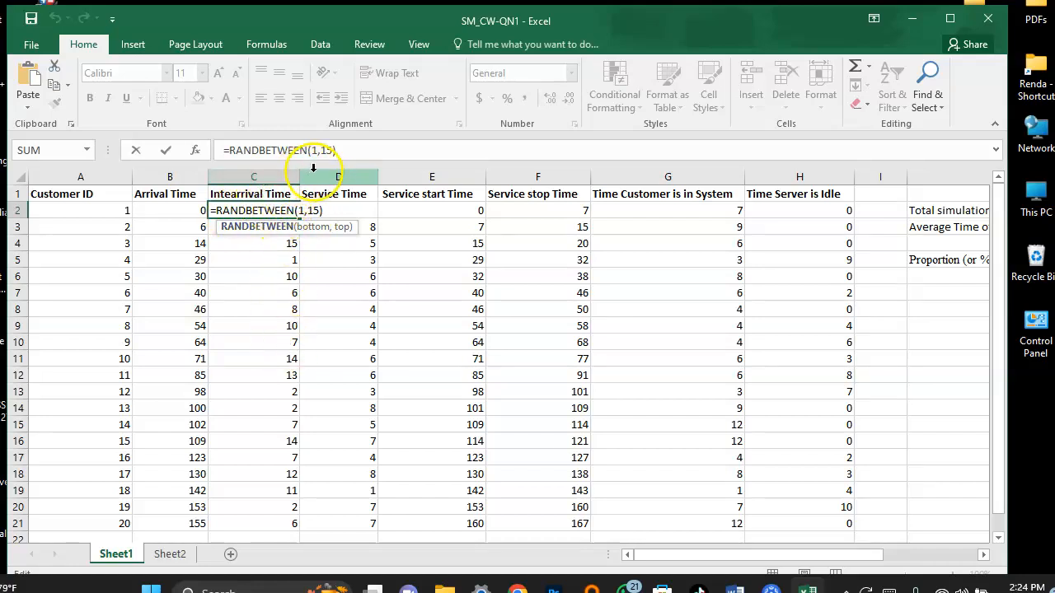
click(353, 194)
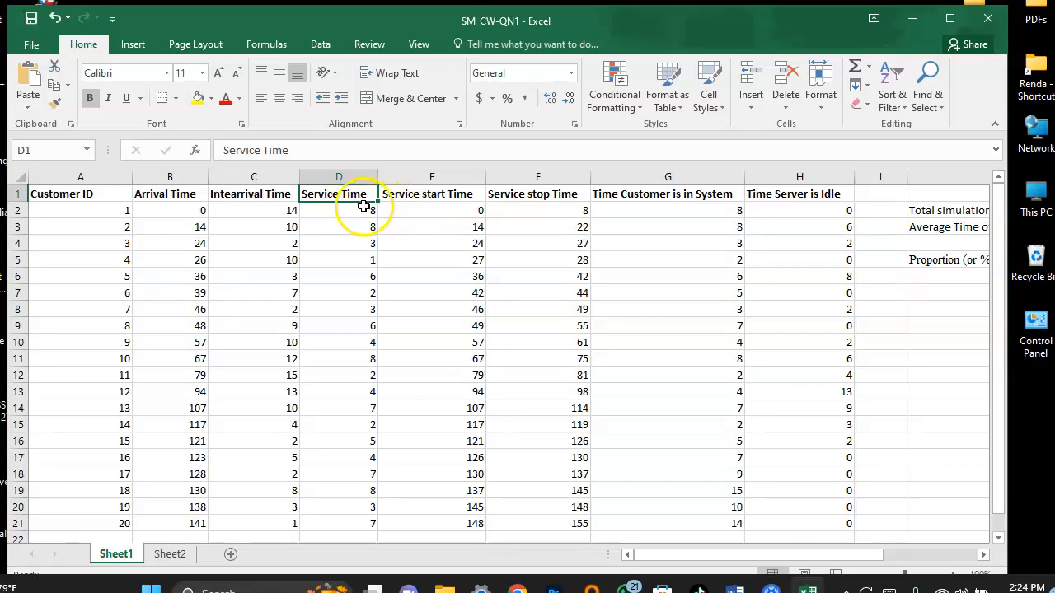
double_click(344, 213)
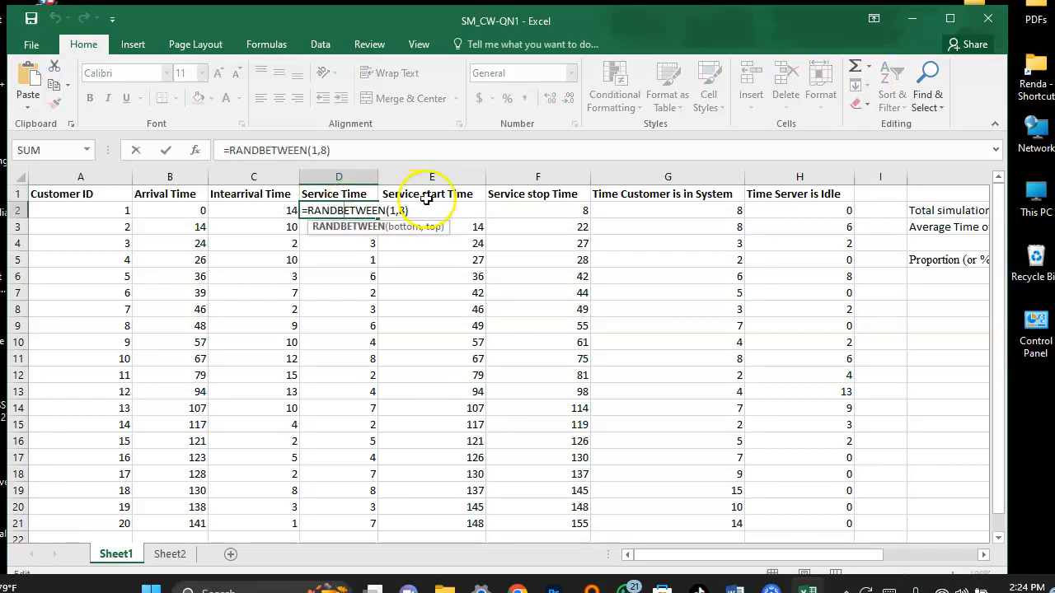
key(End)
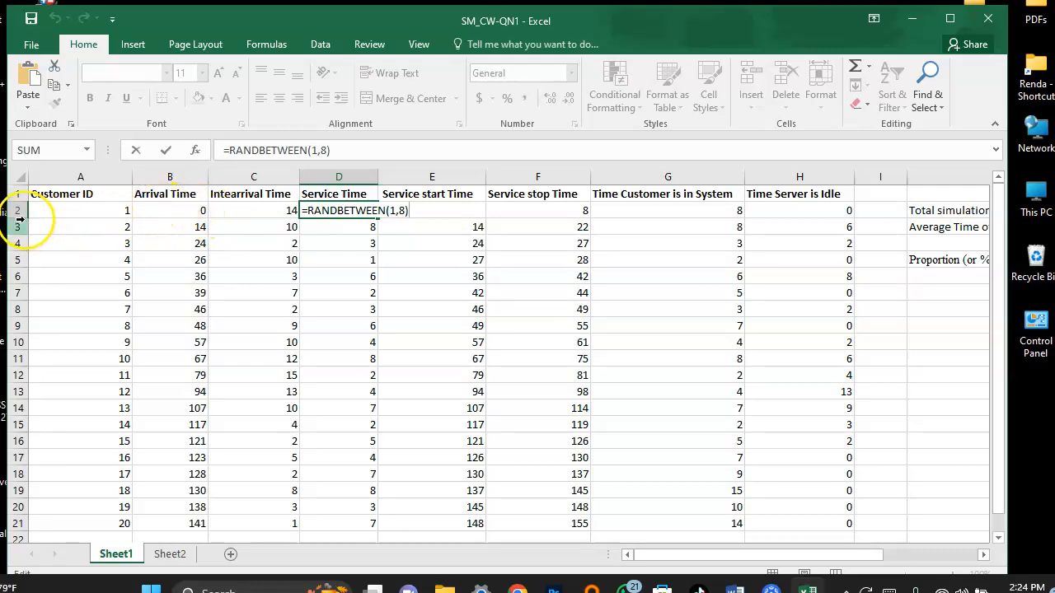
Examine the arrival time formulas in B3 and B4 and the interarrival formula in C4.
double_click(186, 228)
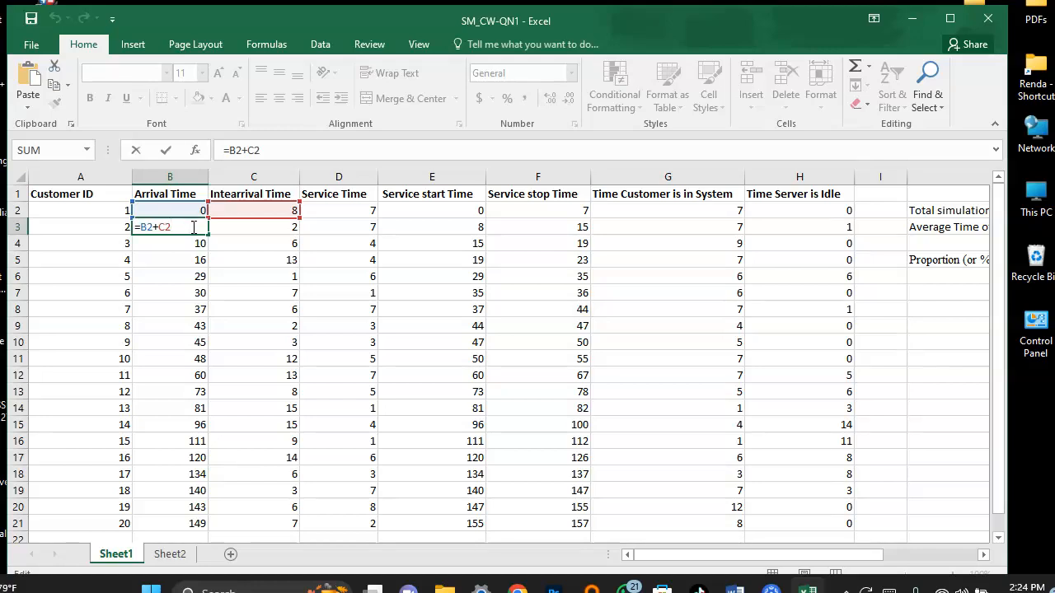
key(Return)
click(195, 233)
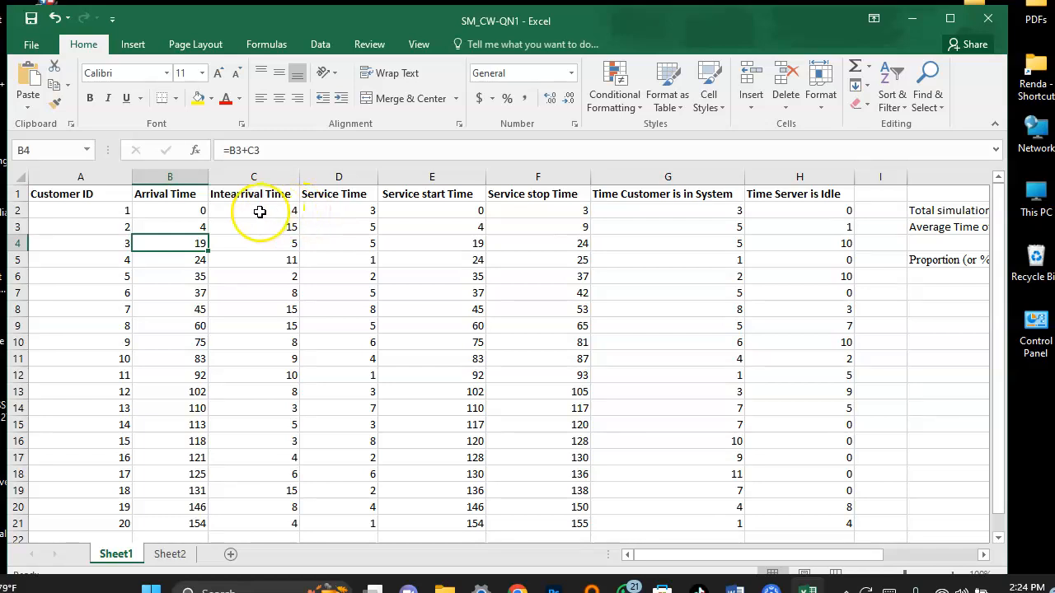
click(273, 244)
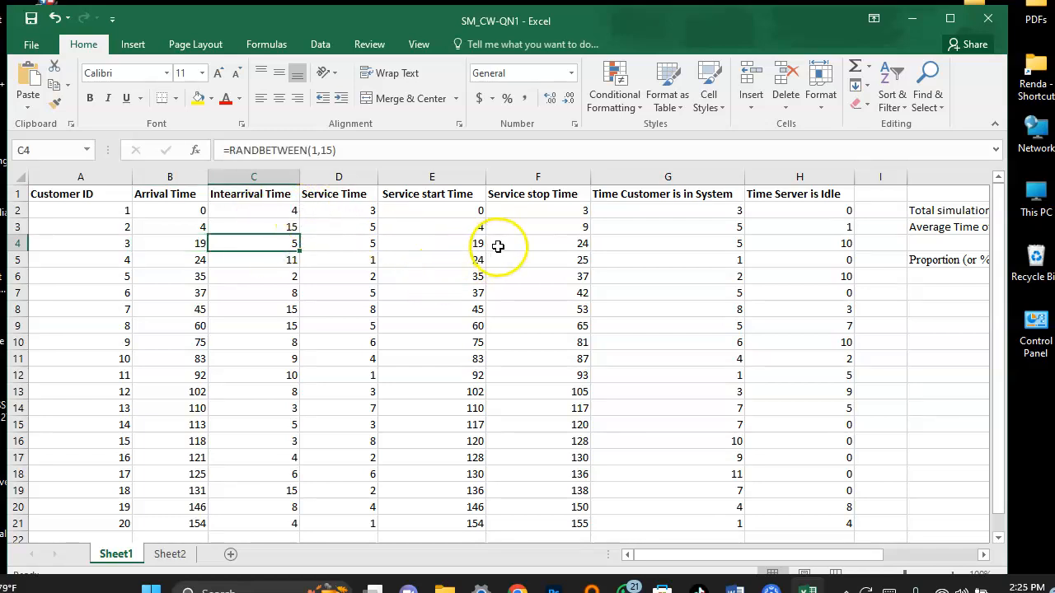
Review the first customer's interarrival, service, arrival and service start time entries in row 2.
click(258, 211)
key(ctrl+Down)
click(326, 213)
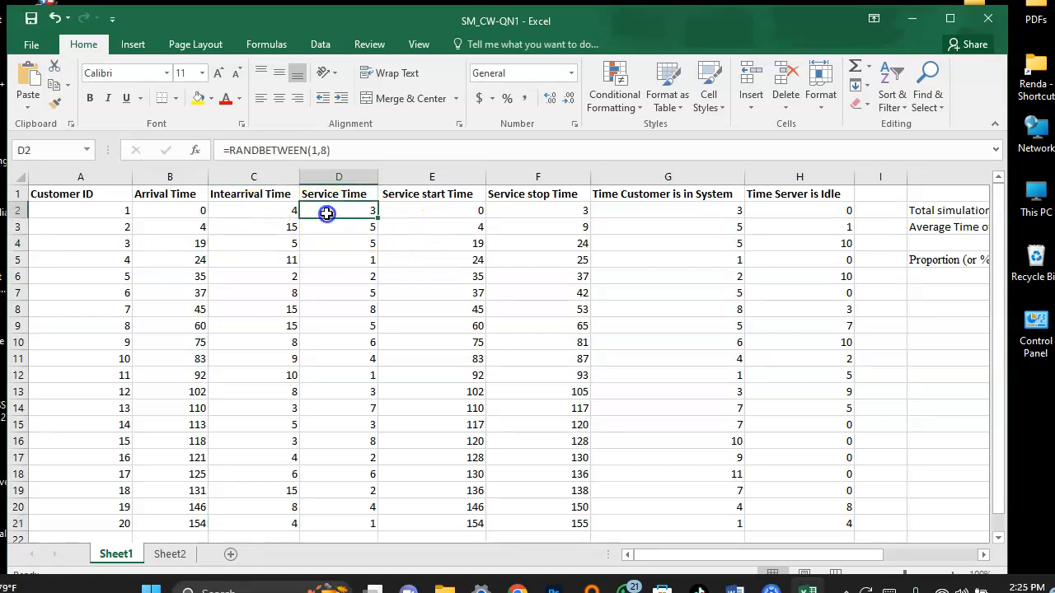
click(165, 212)
double_click(165, 212)
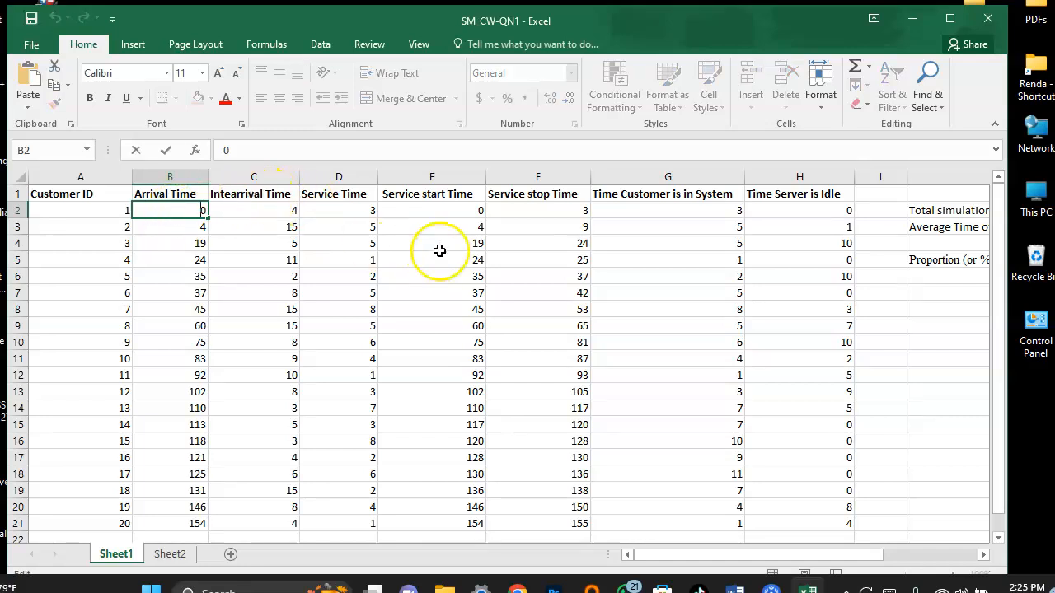
click(464, 210)
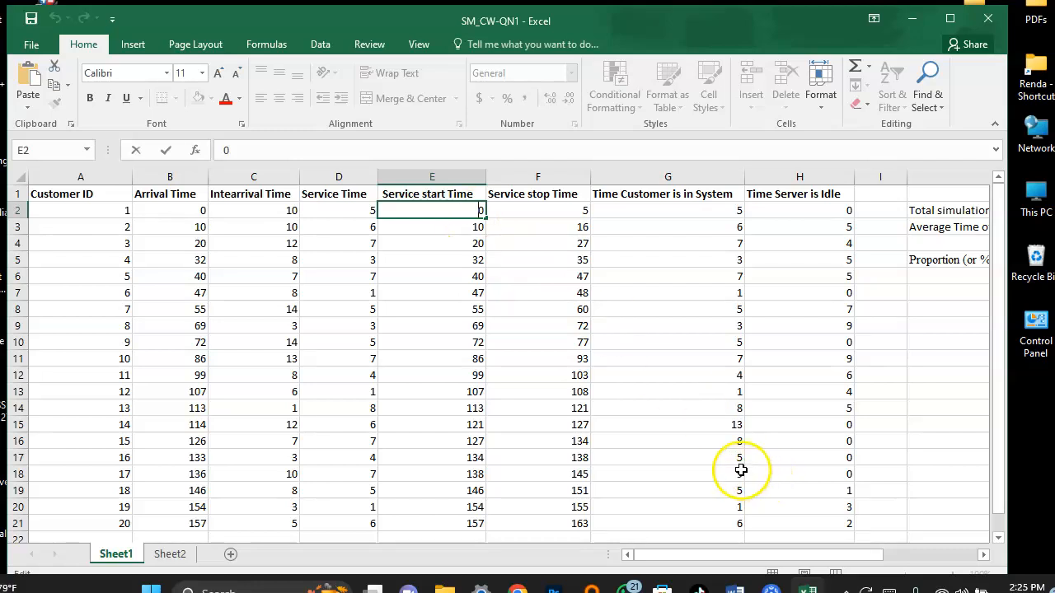
Check the service start time formulas in E4 and E3, and fill the =MAX(F2,B3) formula from E3 down to E12.
click(390, 247)
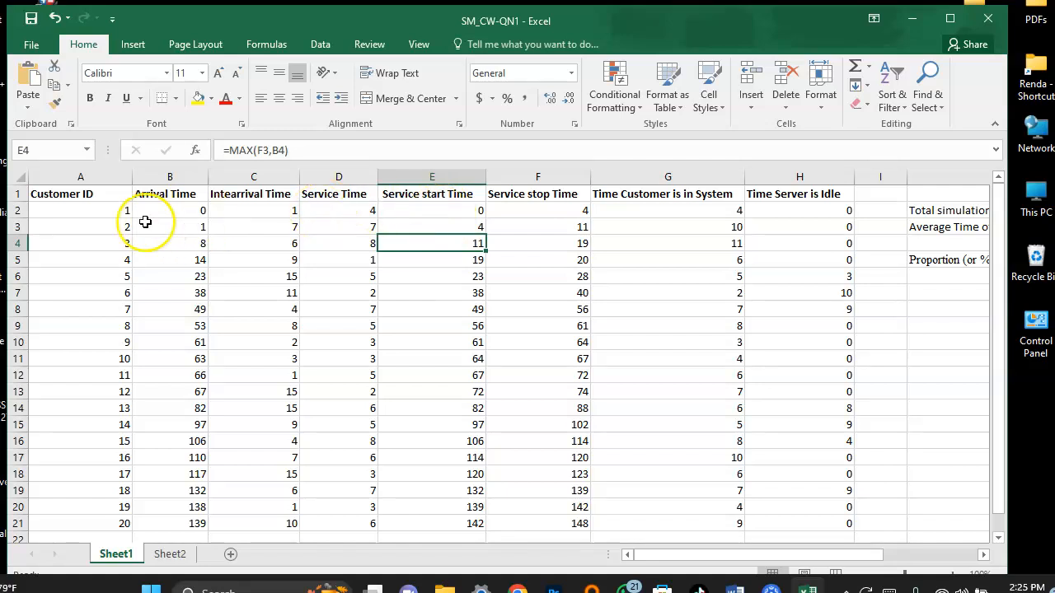
double_click(453, 227)
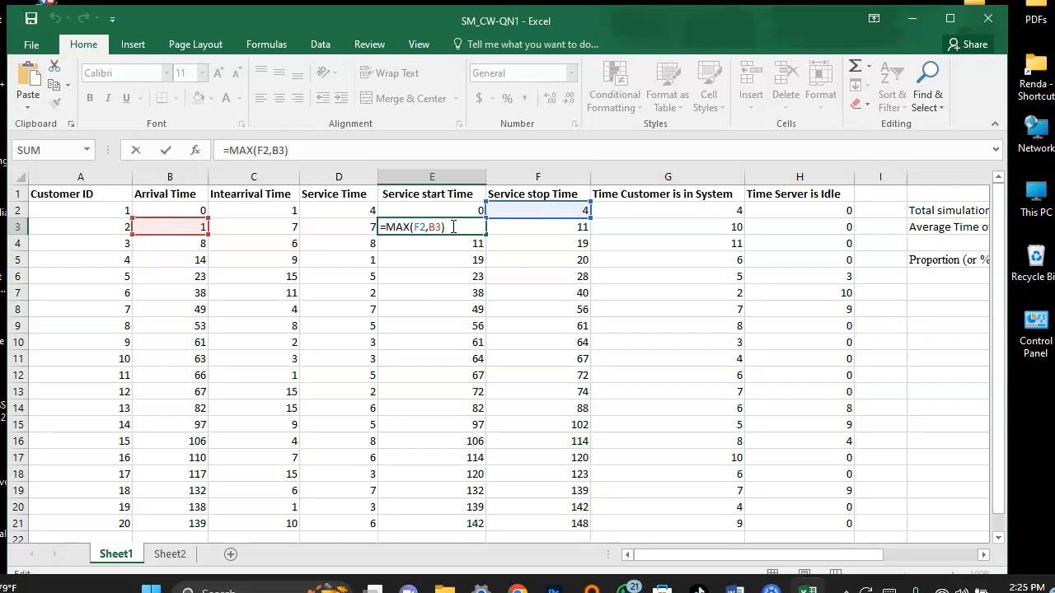
click(382, 225)
click(436, 232)
click(486, 236)
drag(485, 236, 489, 383)
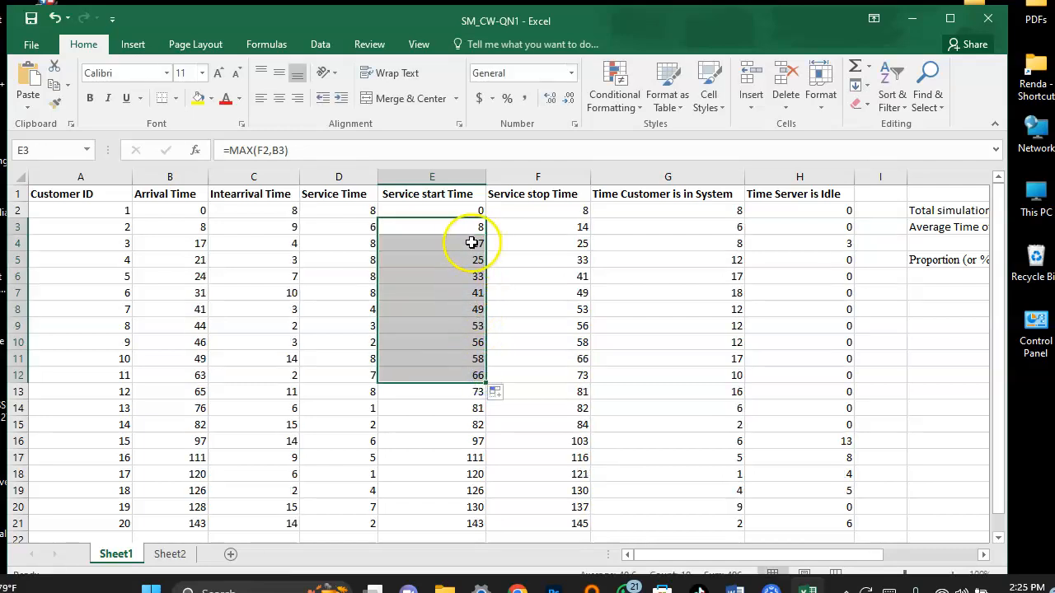
Examine the service stop time formulas for the first two customers in F2 and F3.
click(511, 211)
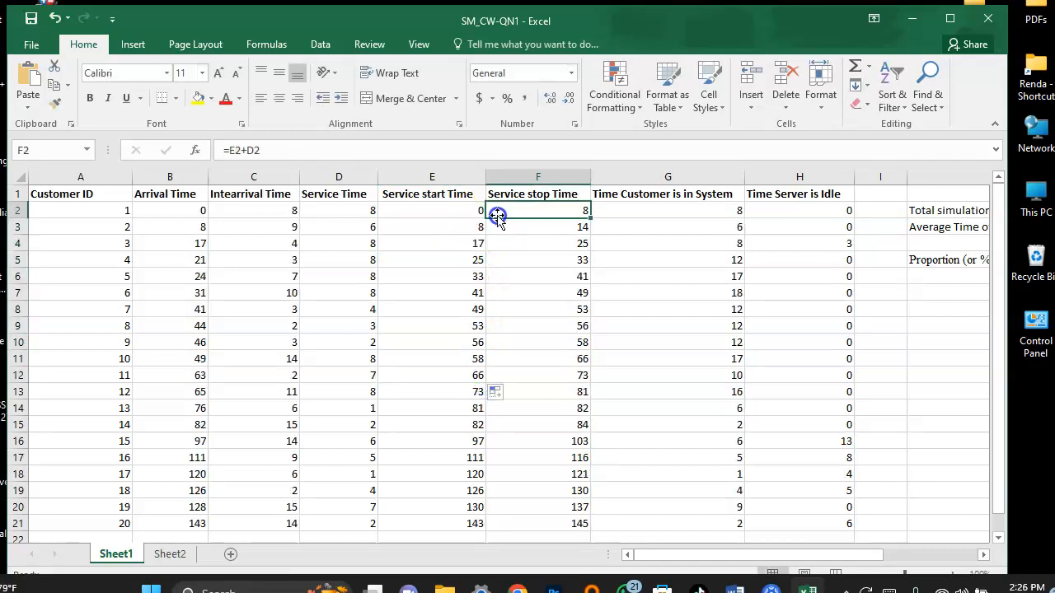
double_click(545, 231)
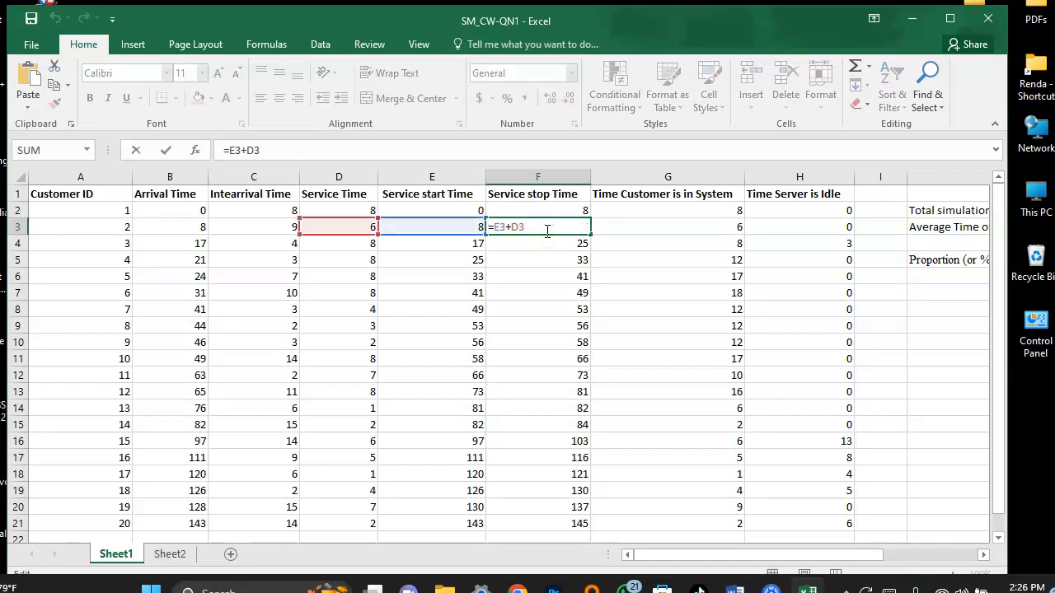
click(550, 212)
double_click(551, 212)
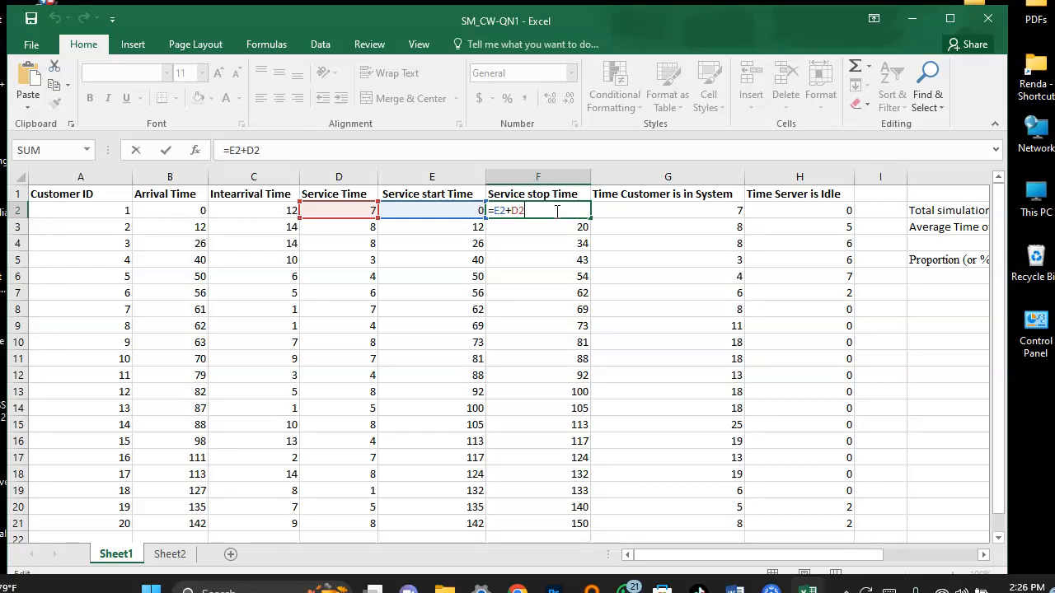
Examine the time-in-system formula in G2 and the server idle time entries in H2 and H3.
key(Tab)
double_click(619, 207)
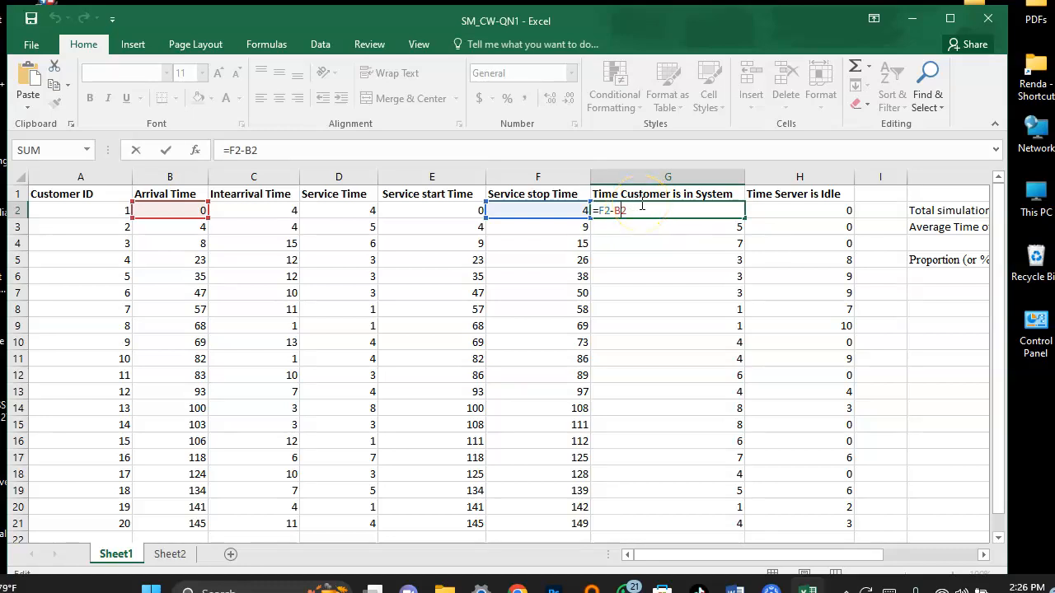
click(793, 215)
key(ctrl+Down)
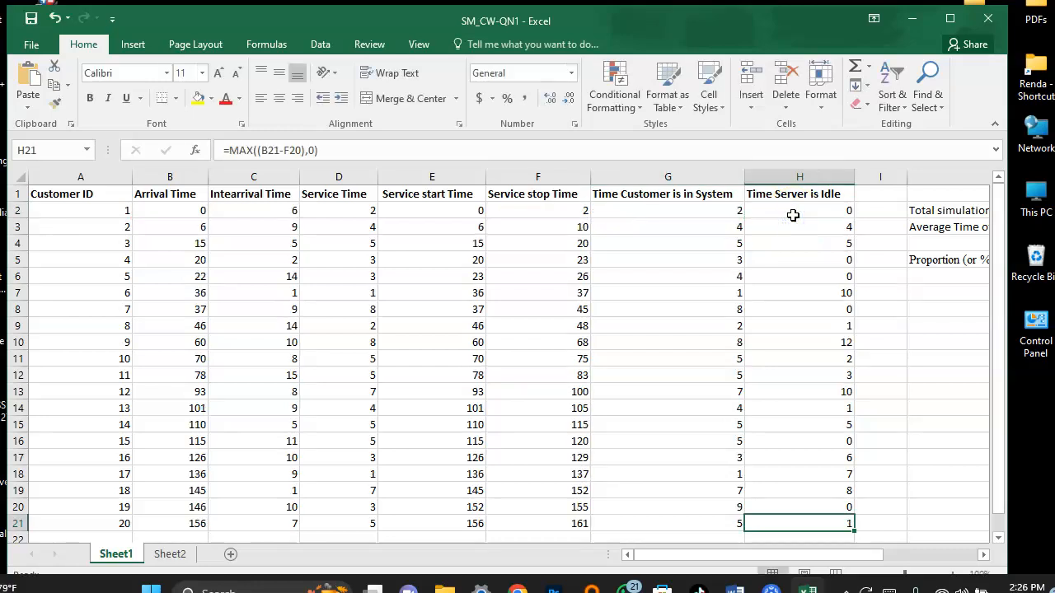
double_click(793, 211)
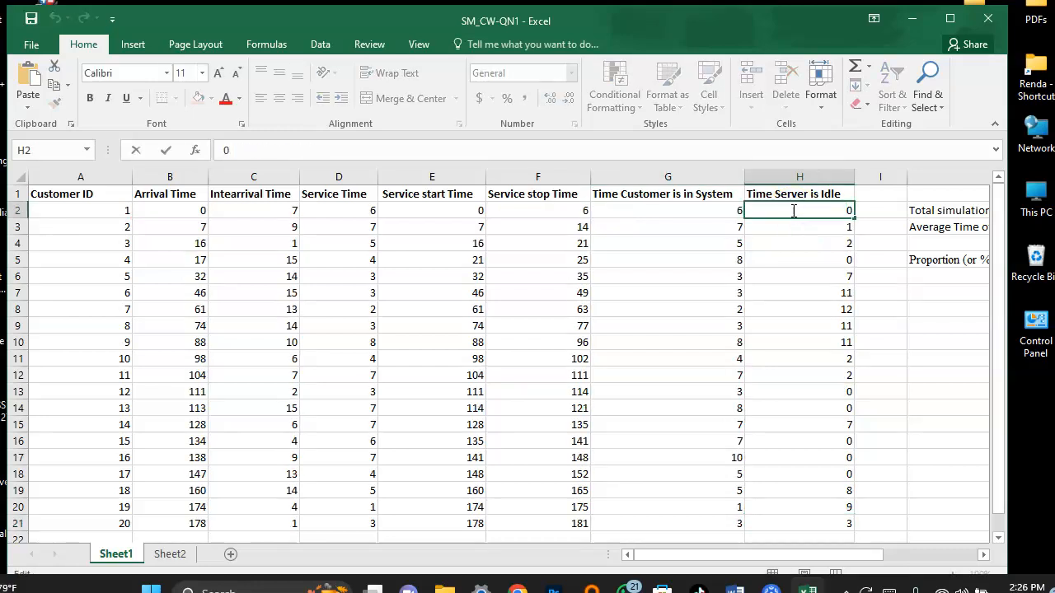
click(849, 210)
double_click(826, 230)
click(825, 228)
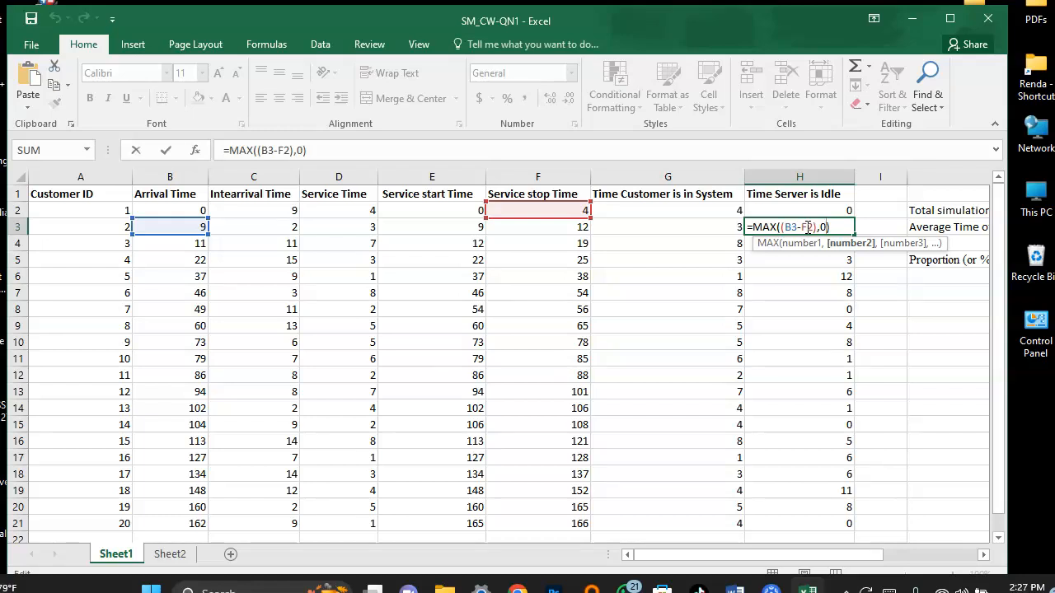
click(858, 211)
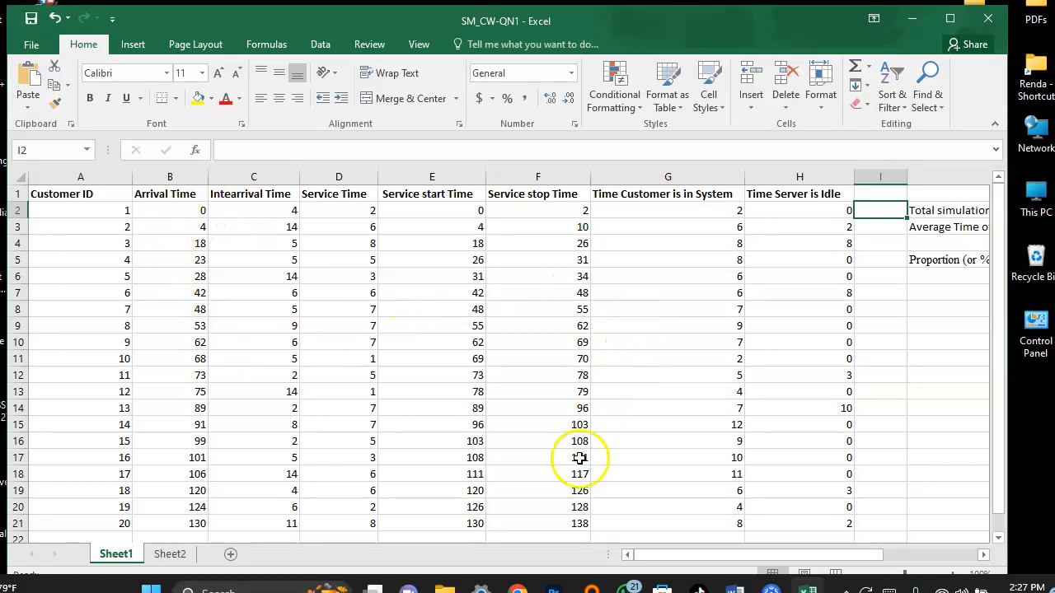
Review the summary labels for total simulation time, average customer time in system and clerk idle proportion in column J.
drag(844, 558, 941, 550)
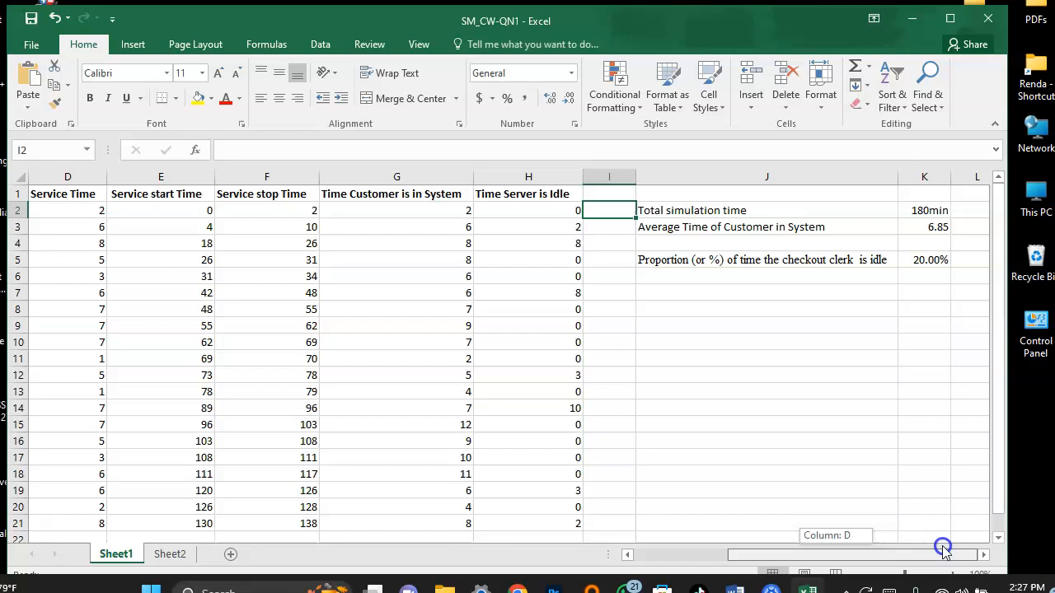
double_click(790, 212)
click(790, 224)
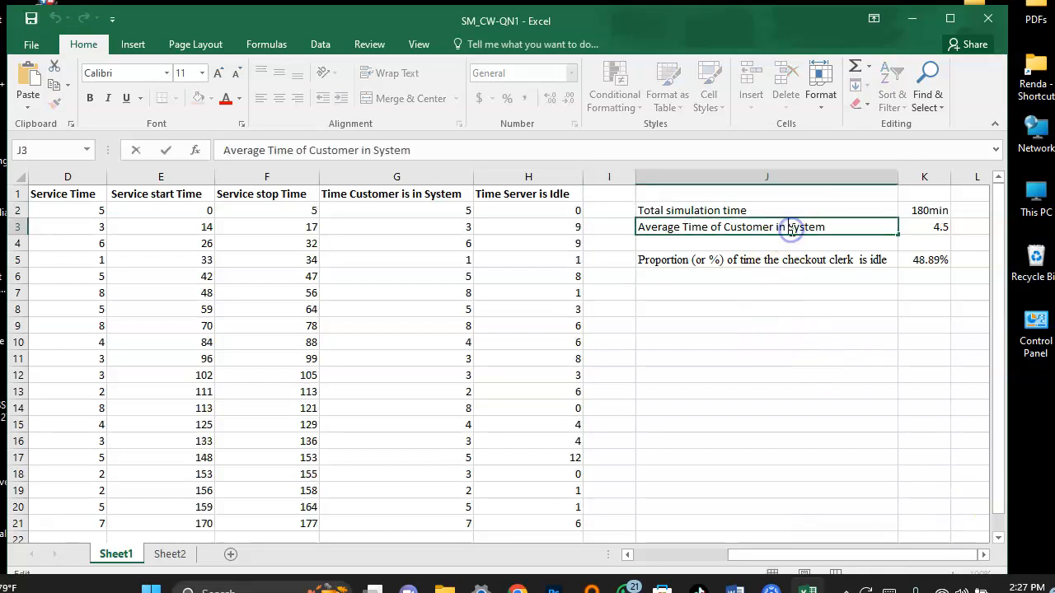
click(827, 227)
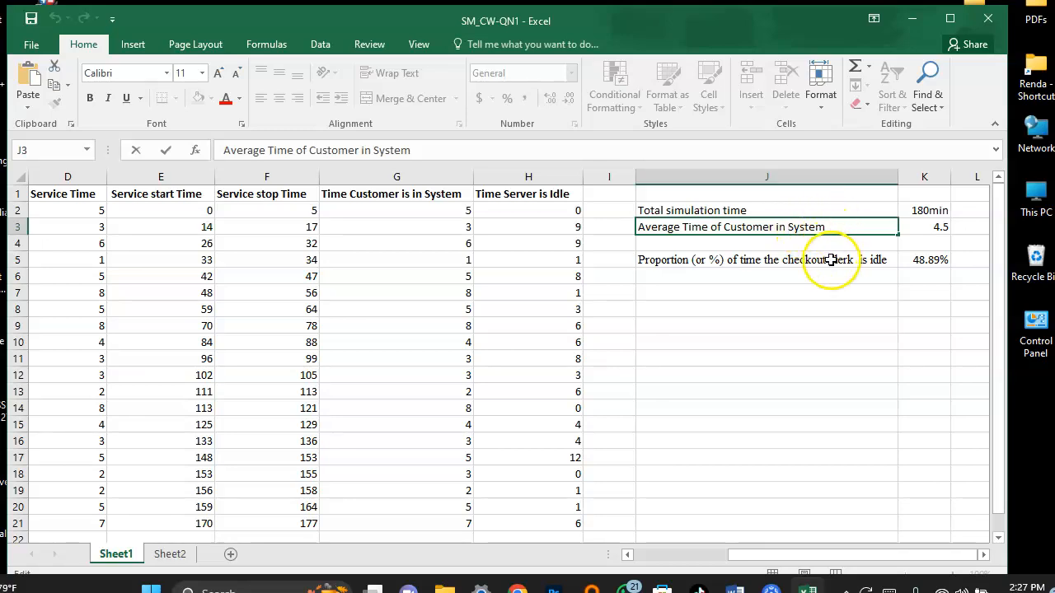
click(830, 261)
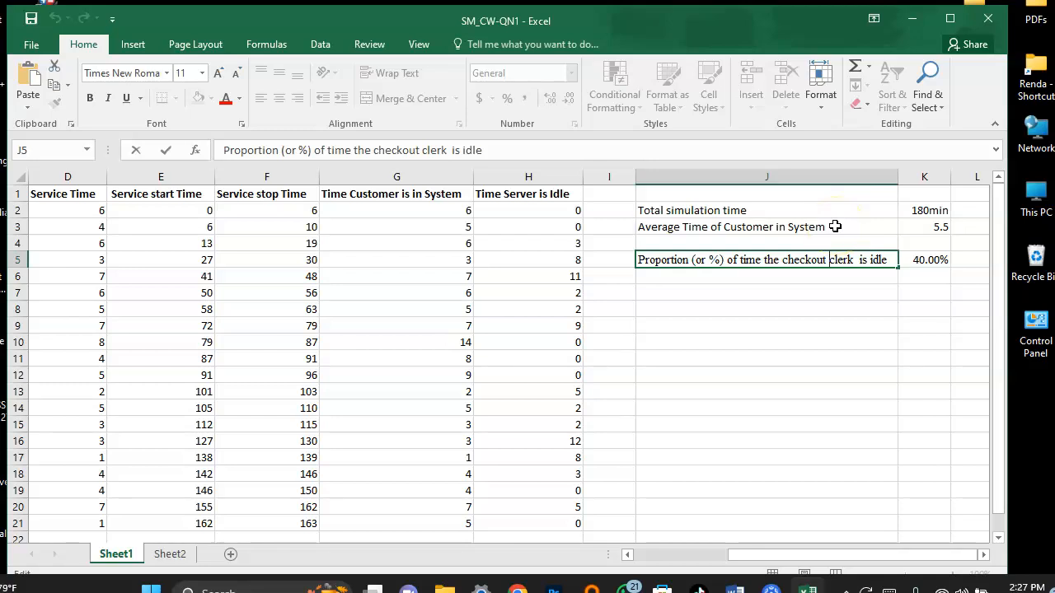
click(840, 214)
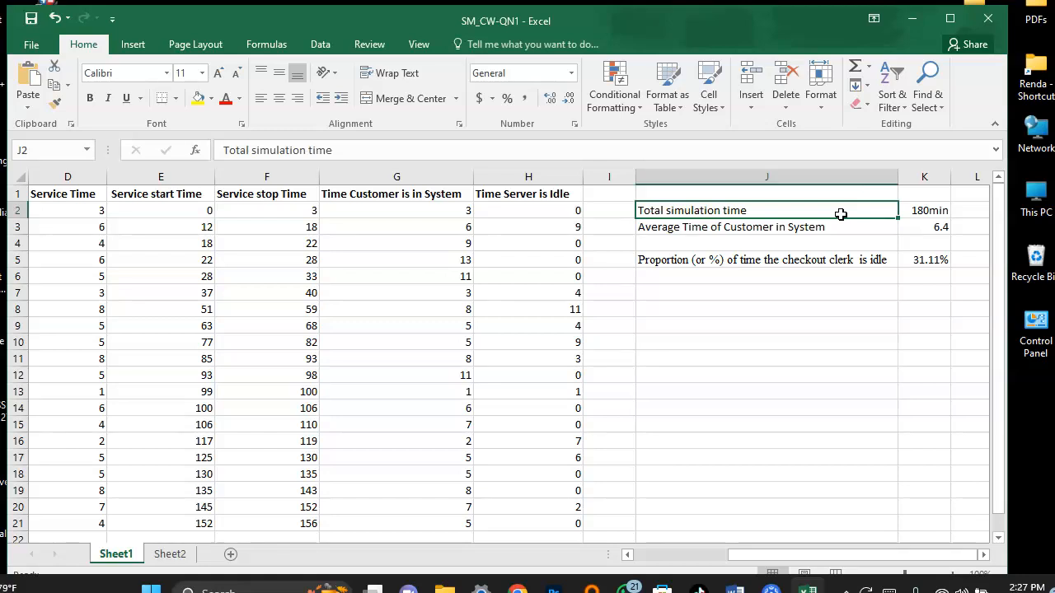
Examine the average time in system formula in K3 and the checkout clerk idle proportion formula in K5.
click(916, 211)
double_click(922, 226)
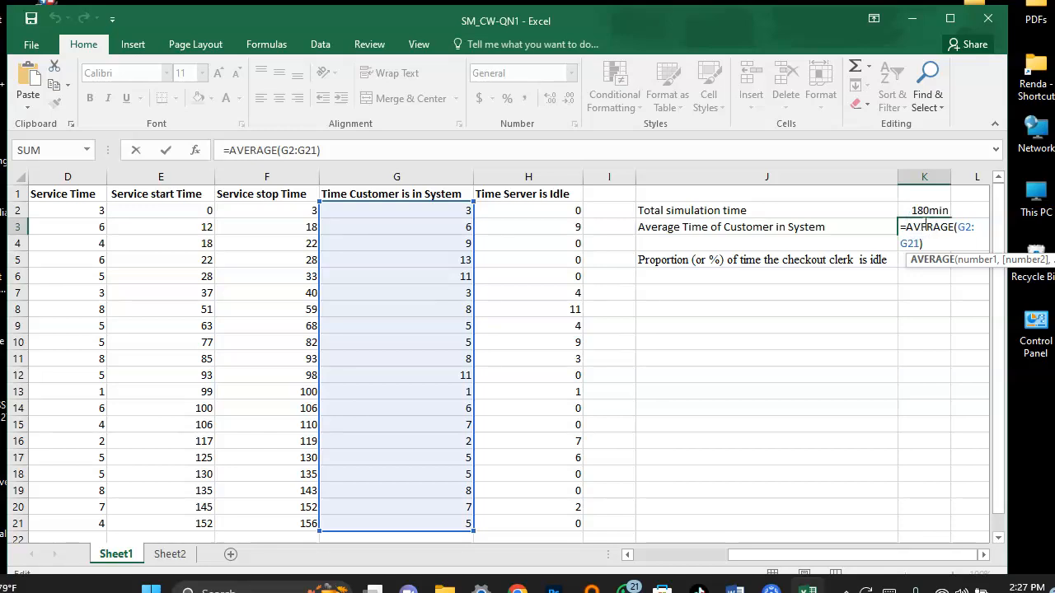
click(925, 239)
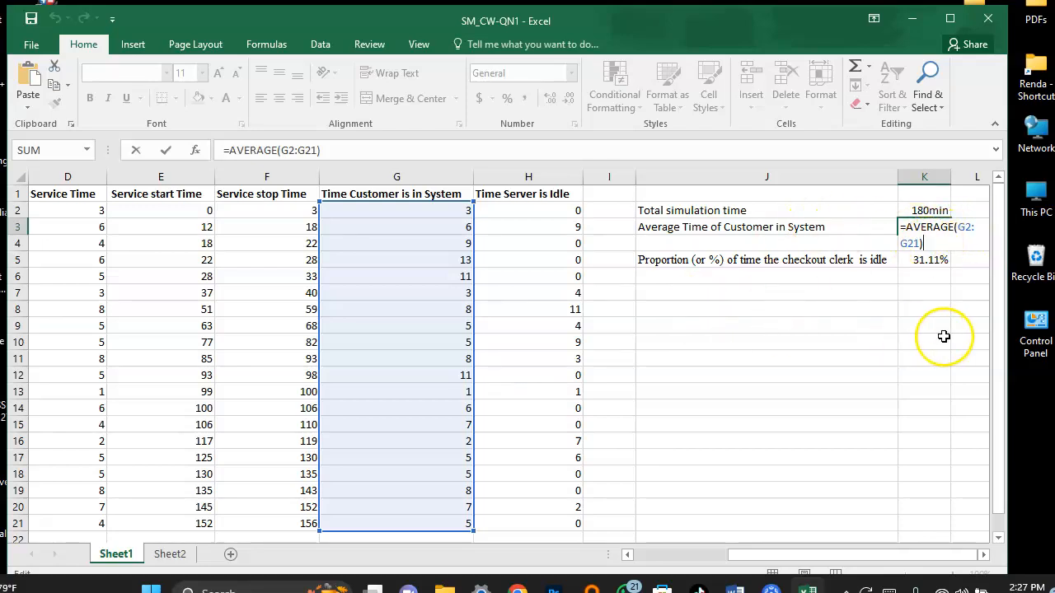
mouse_move(998, 354)
mouse_down()
mouse_move(999, 422)
mouse_move(997, 347)
mouse_up()
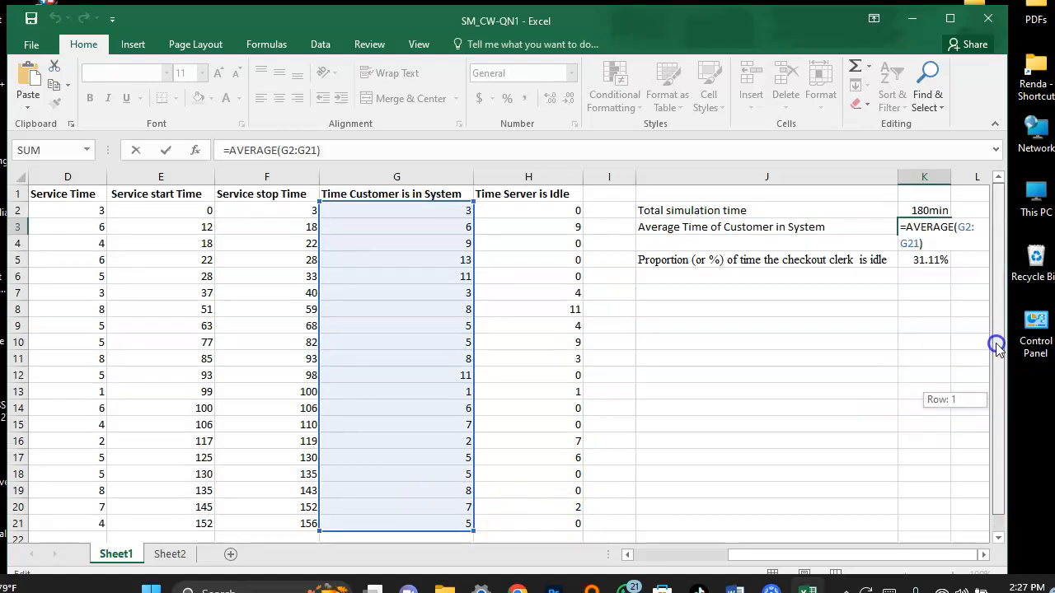
double_click(926, 261)
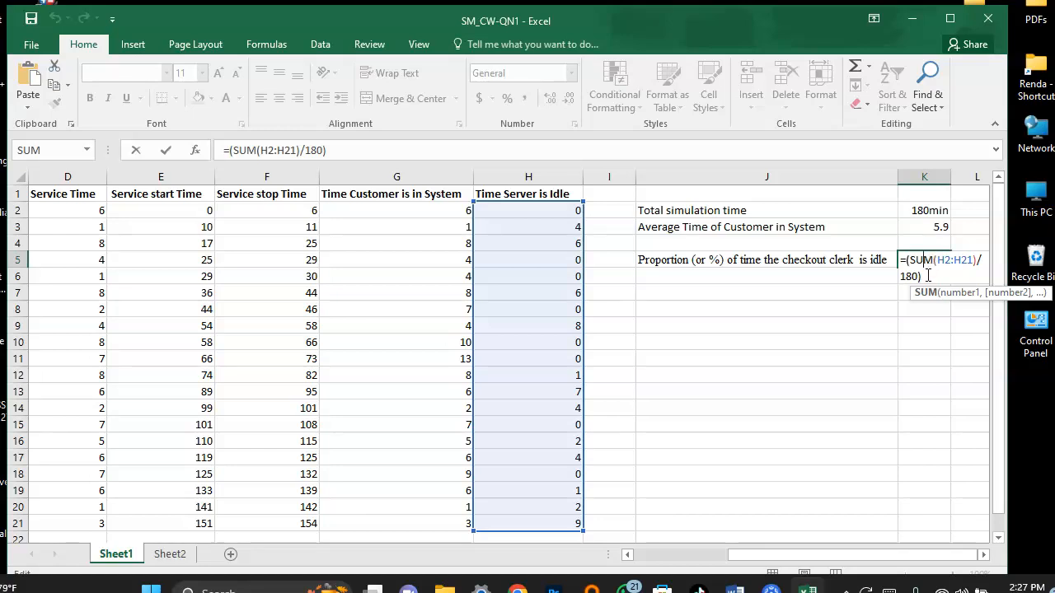
click(927, 276)
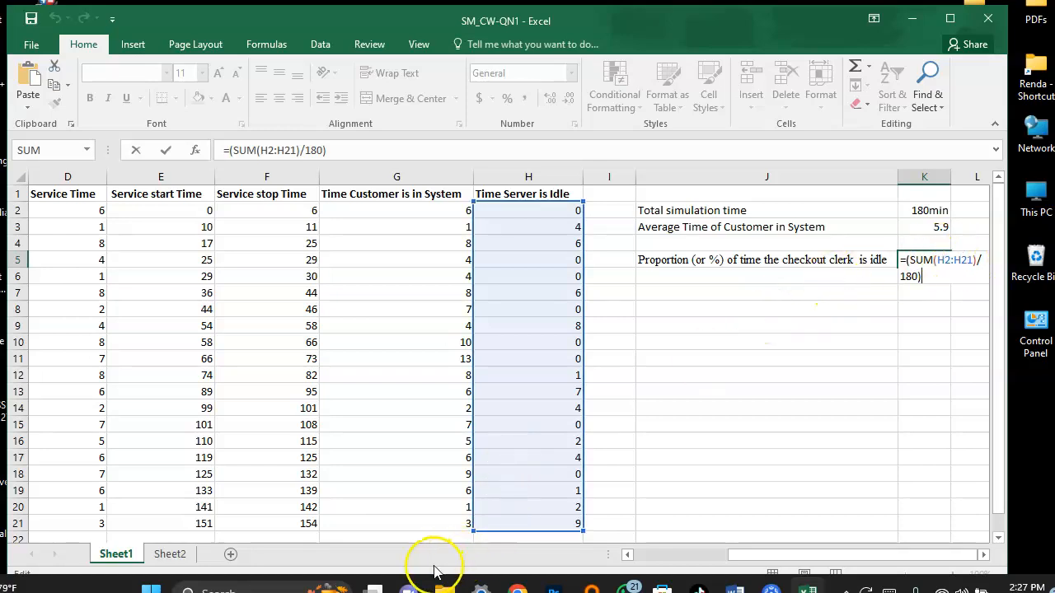
Review the simulation run results for average time and idle proportion on Sheet2.
drag(737, 558, 642, 559)
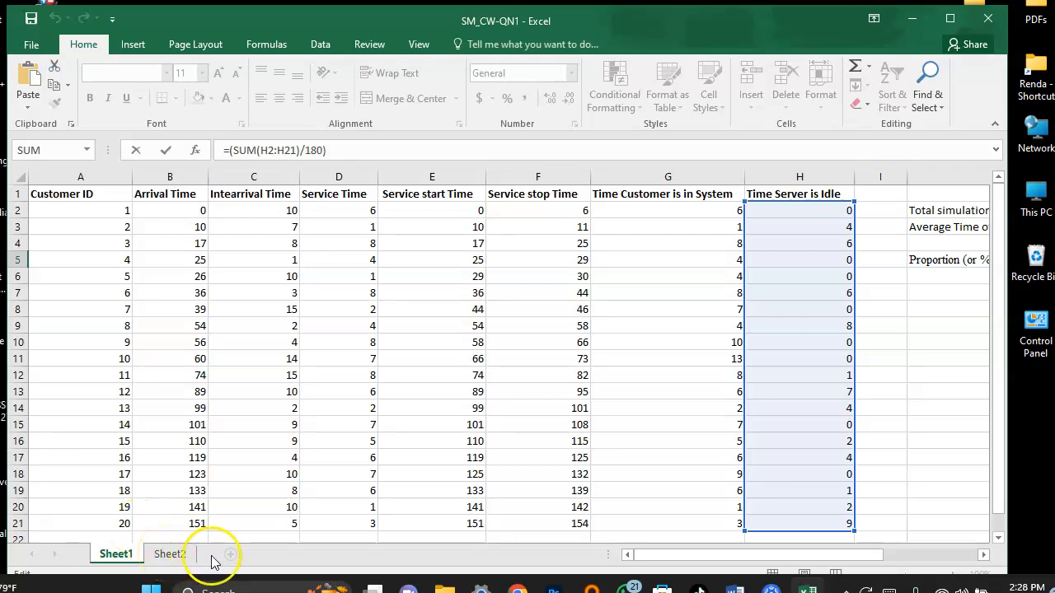
click(181, 557)
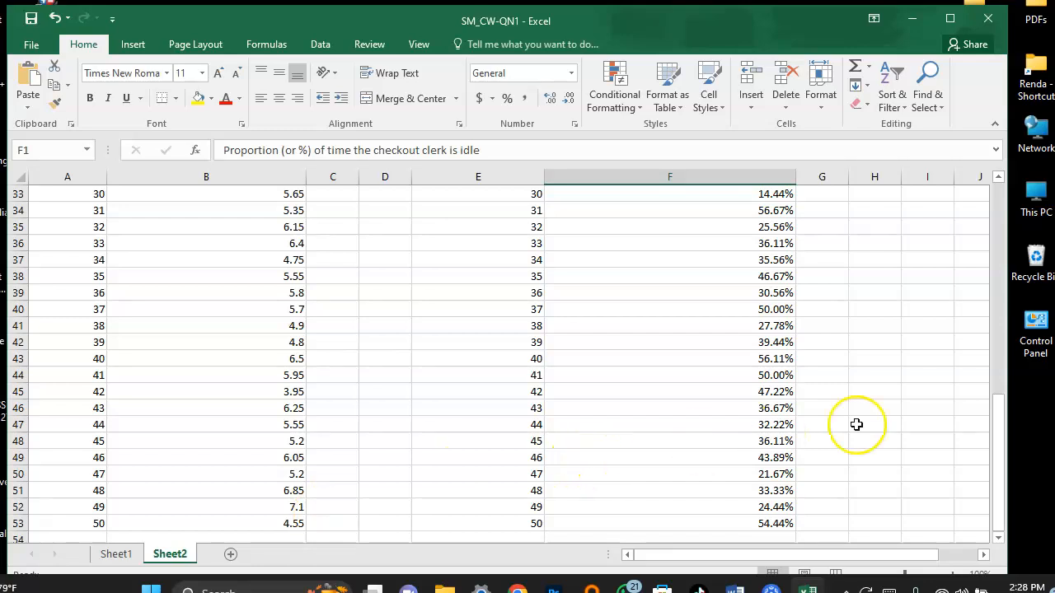
drag(993, 475, 1016, 238)
Add a new worksheet and fill A2 to A45 with a number series starting at 1.
click(230, 554)
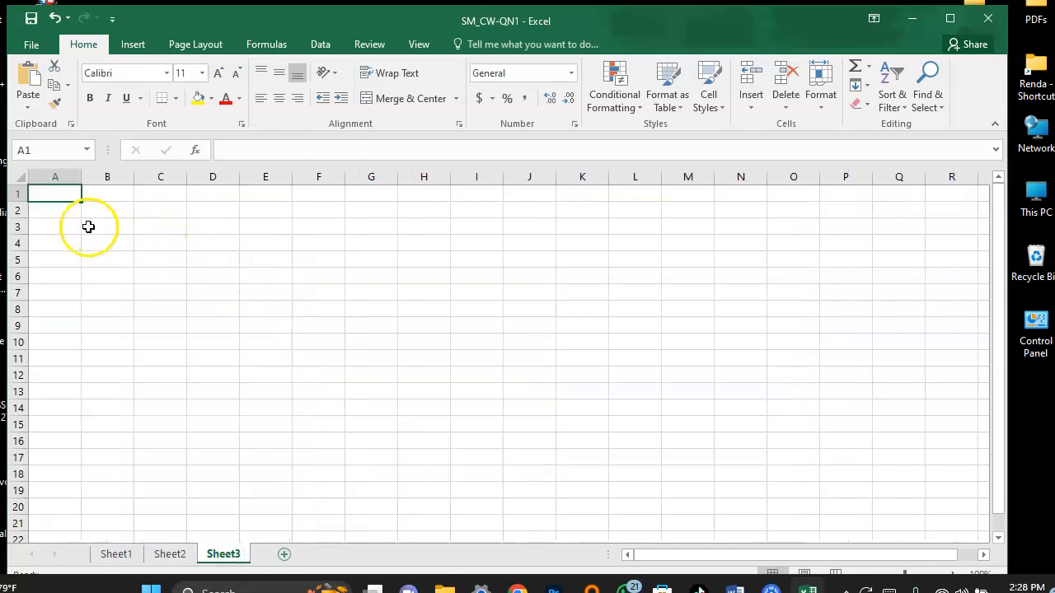
click(67, 214)
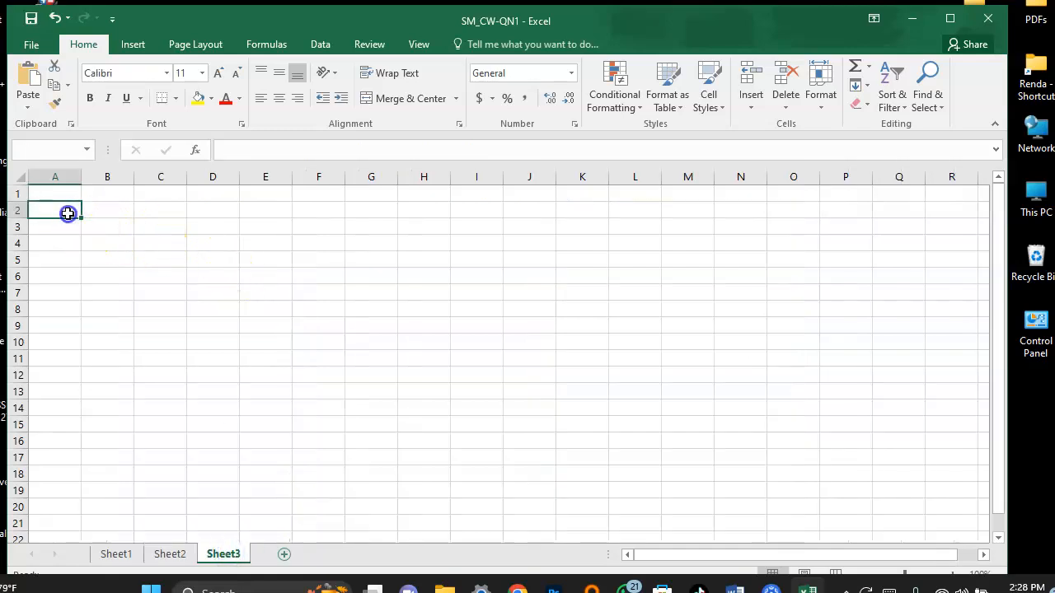
click(67, 213)
text(1)
drag(81, 217, 75, 544)
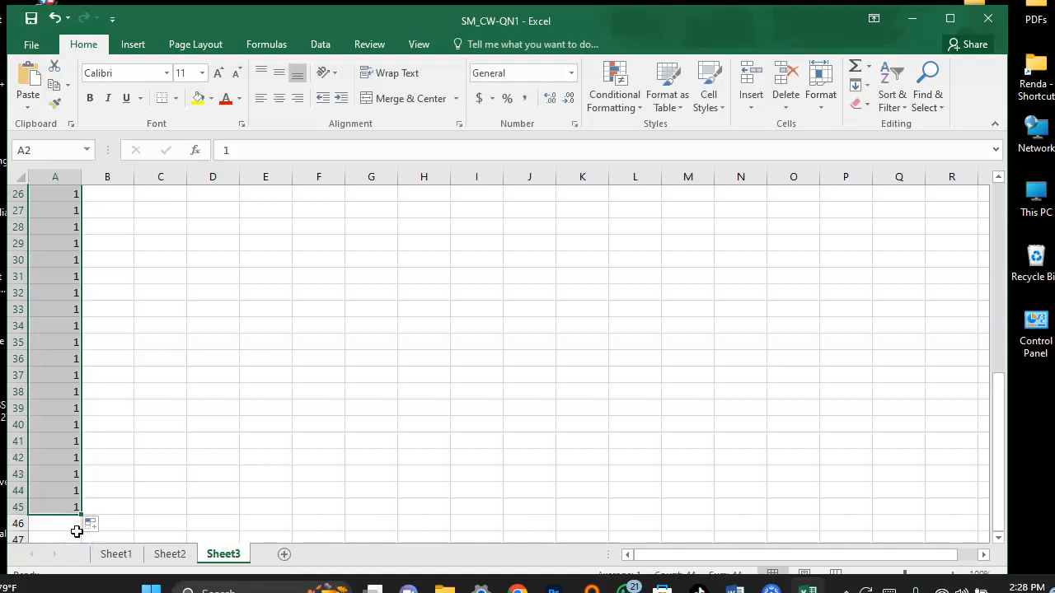
click(93, 525)
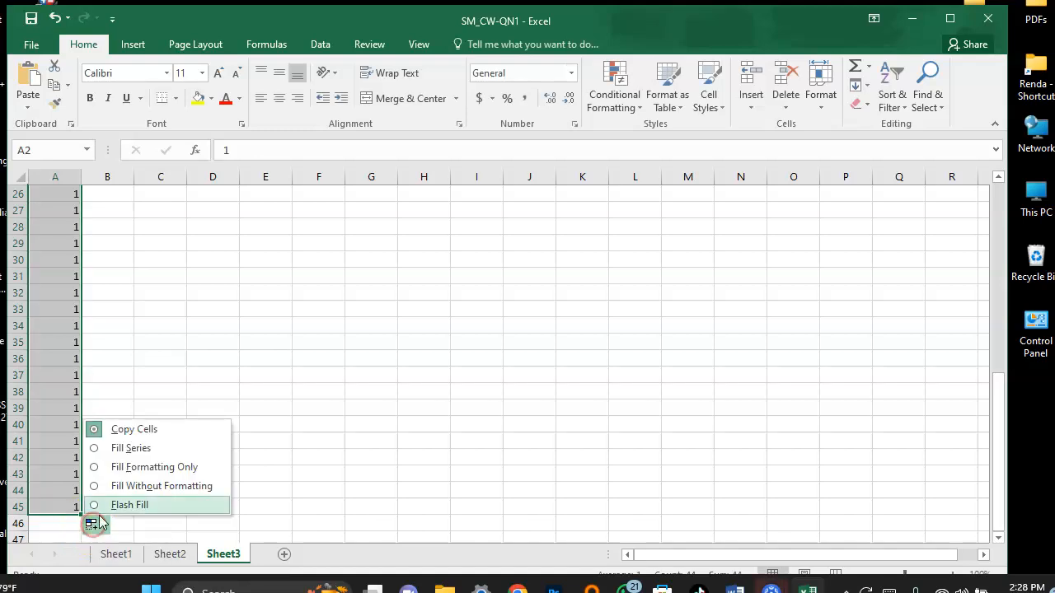
click(131, 448)
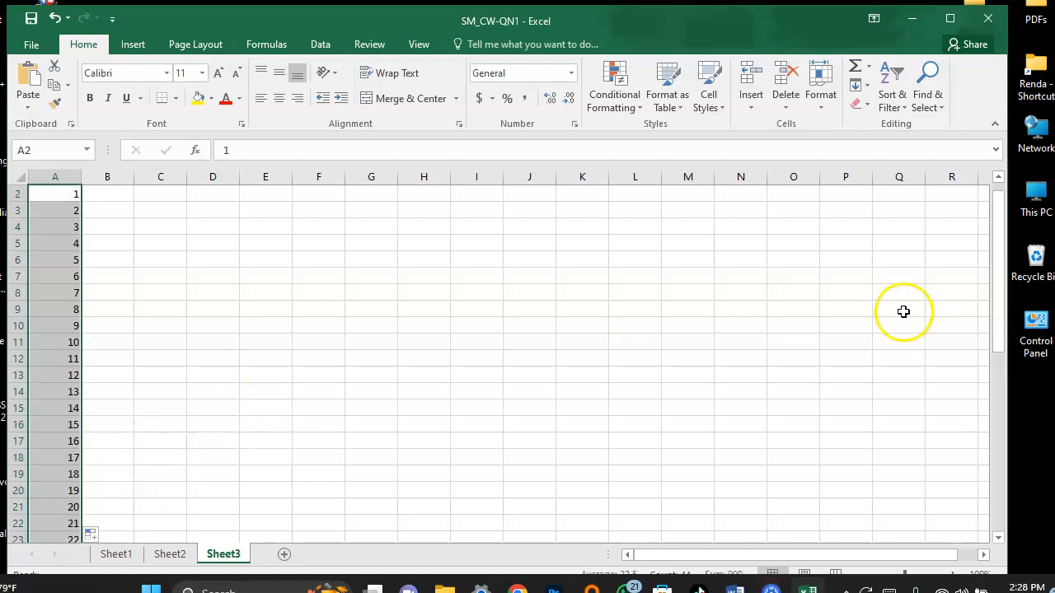
Check the run number series in column A and insert a blank row above row 1.
drag(999, 300, 1022, 492)
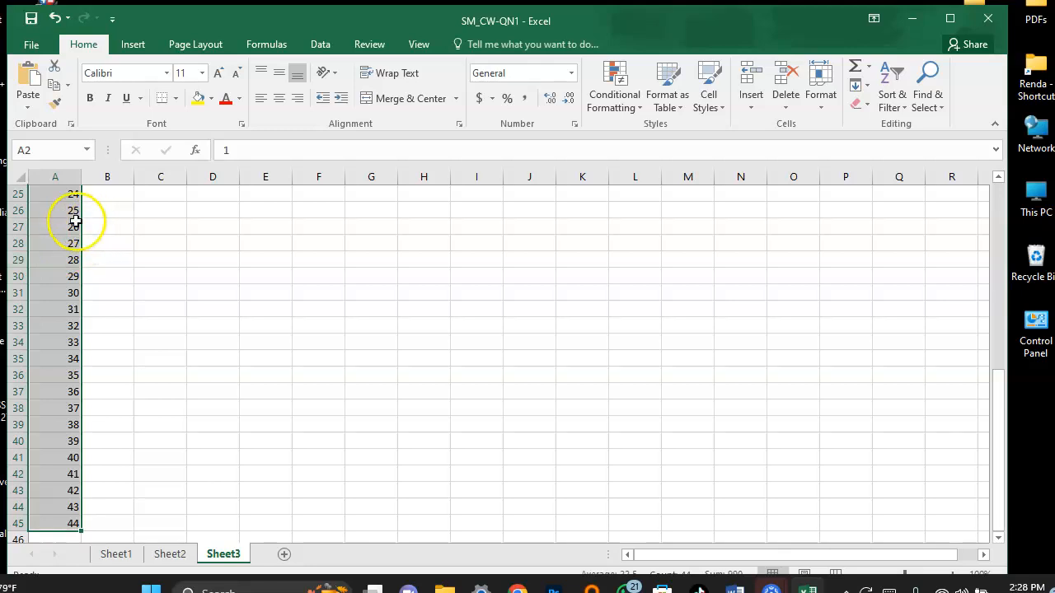
drag(1004, 431, 1004, 231)
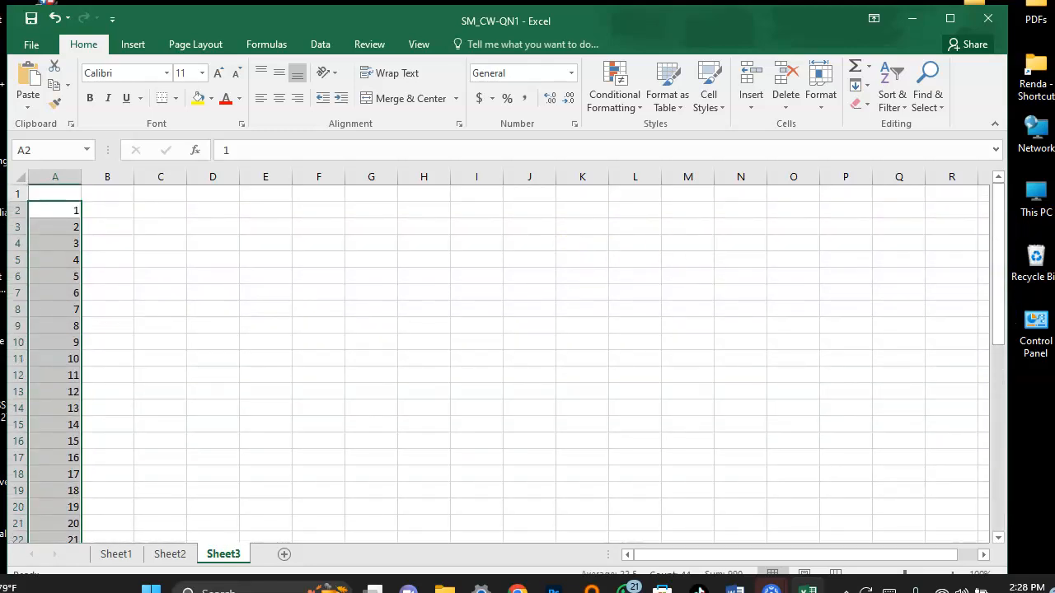
drag(997, 268, 994, 239)
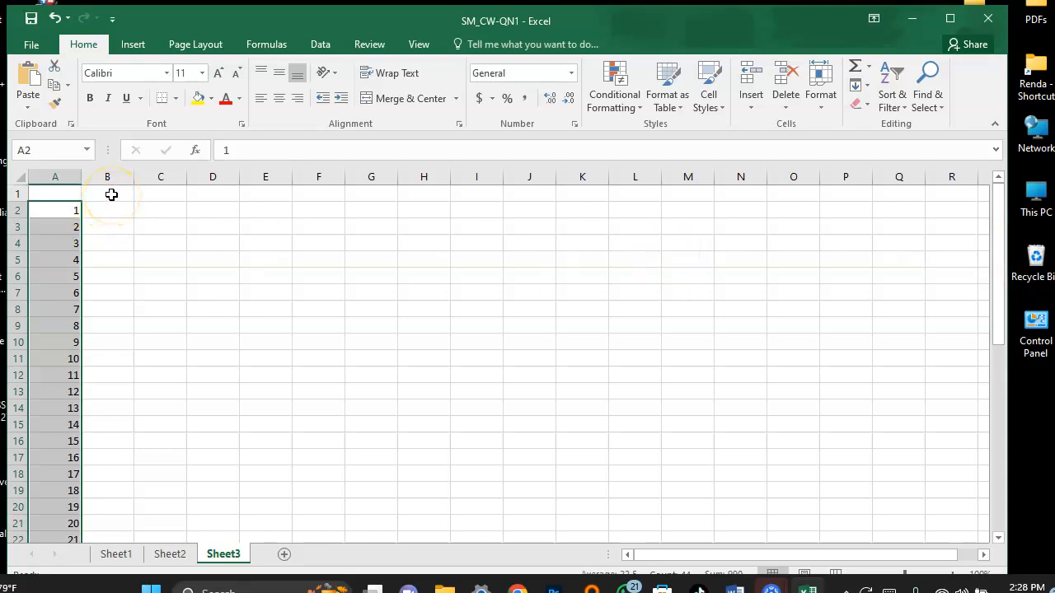
right_click(20, 196)
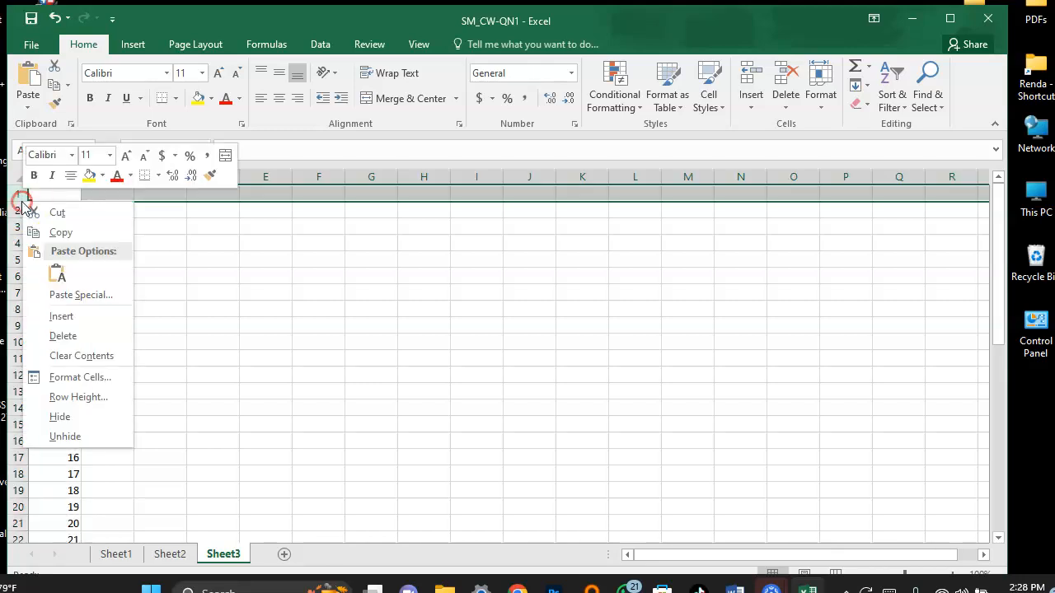
click(80, 323)
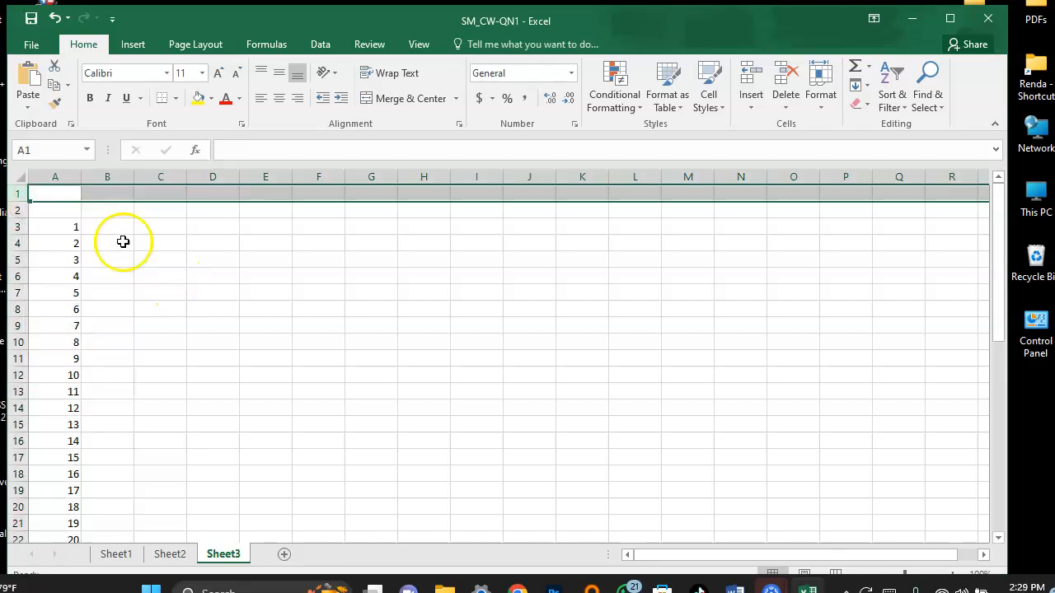
Link B2 on Sheet3 to the average time of customer in system with =Sheet1!K3.
click(127, 211)
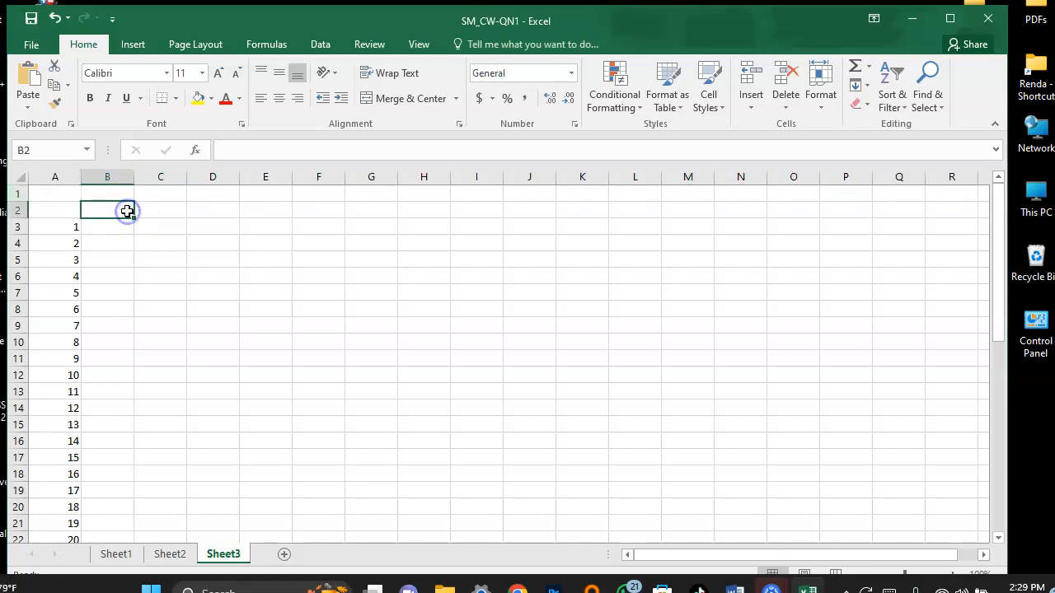
text(=)
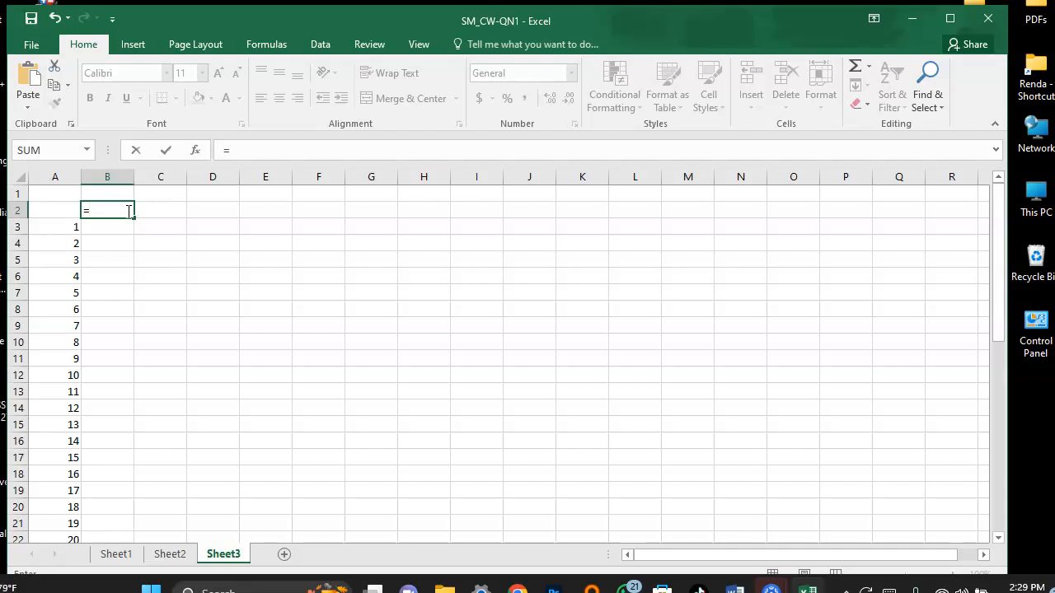
click(116, 554)
drag(753, 557, 943, 530)
click(924, 228)
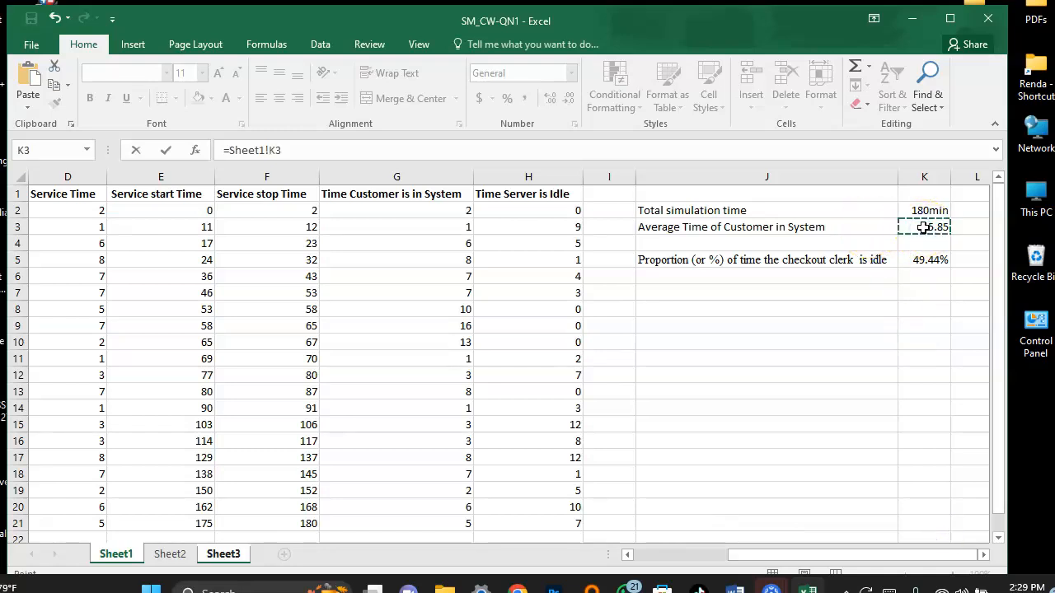
key(Return)
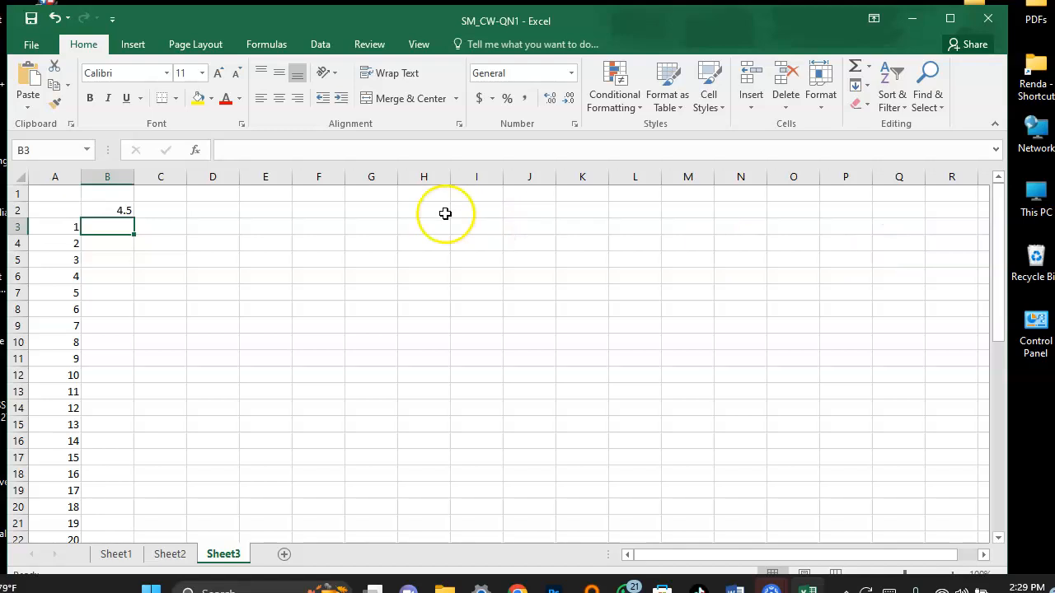
Create a one-variable data table over A2:B46 on Sheet3, using the empty cell B1 as column input cell.
click(72, 212)
drag(75, 211, 118, 509)
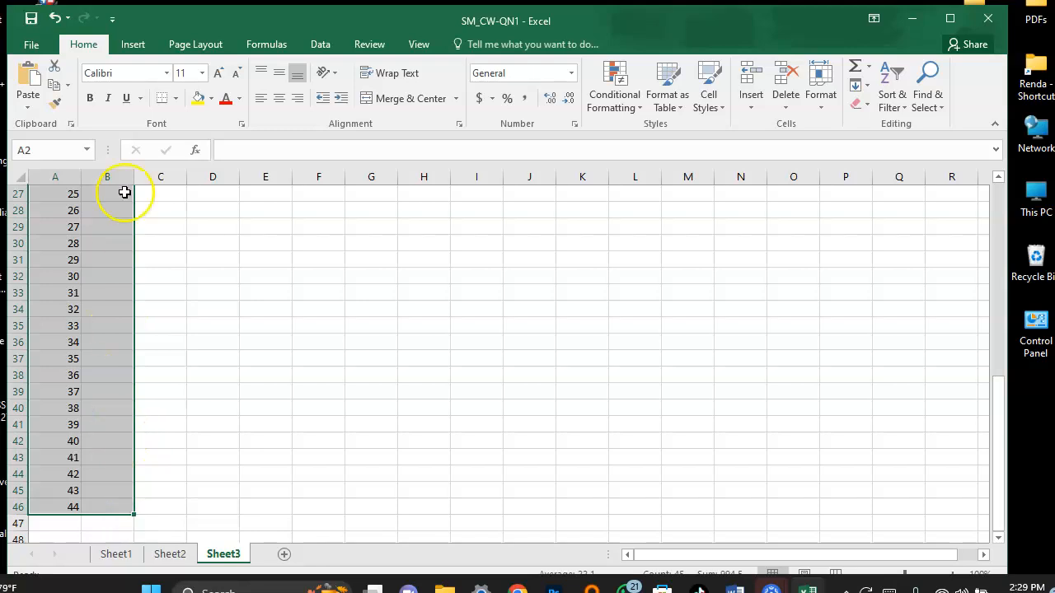
click(314, 44)
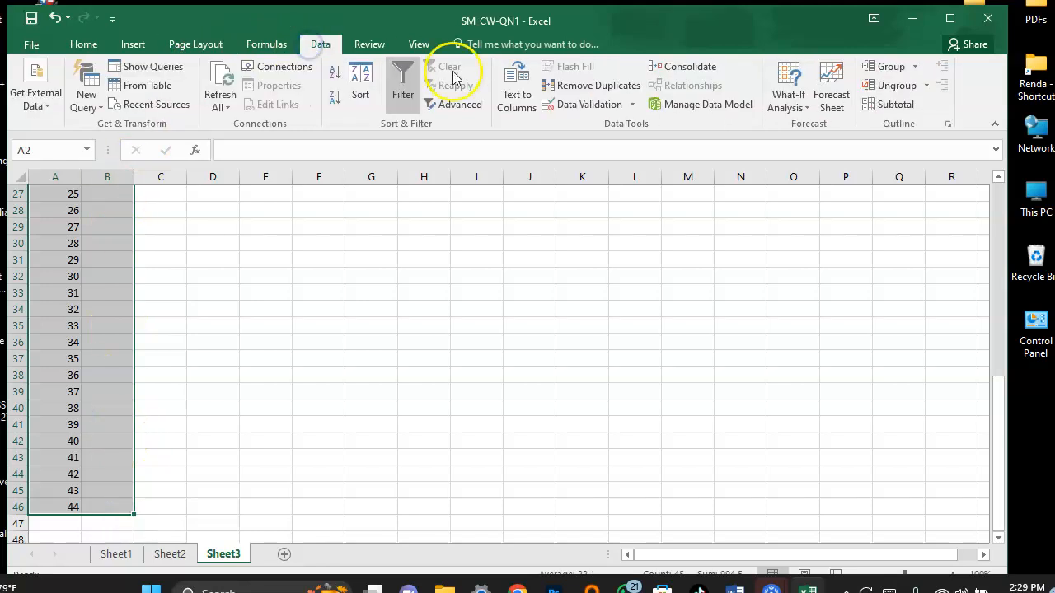
click(787, 99)
click(806, 165)
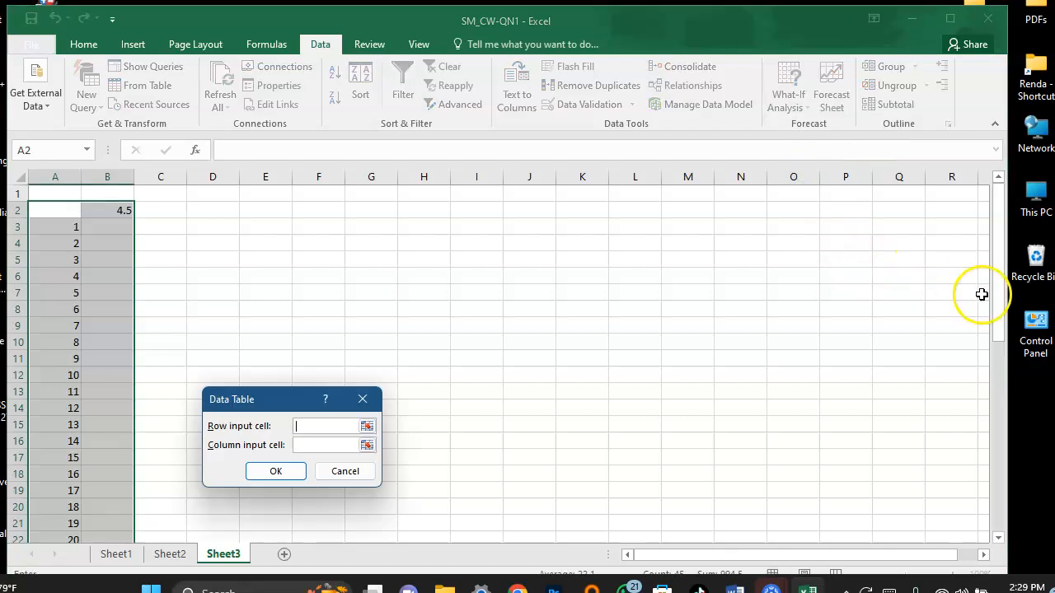
click(95, 191)
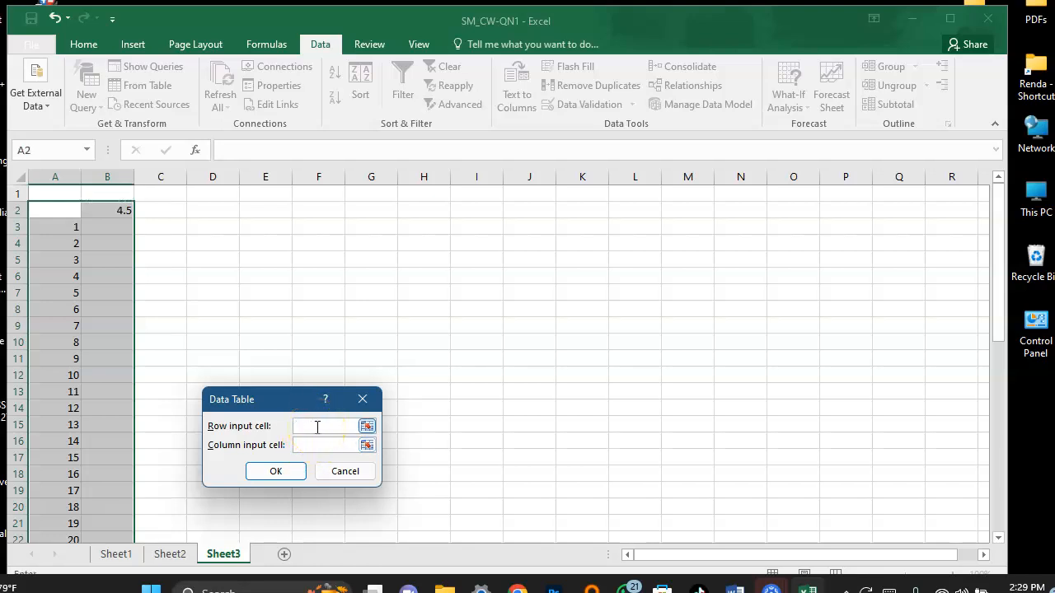
click(123, 195)
click(275, 472)
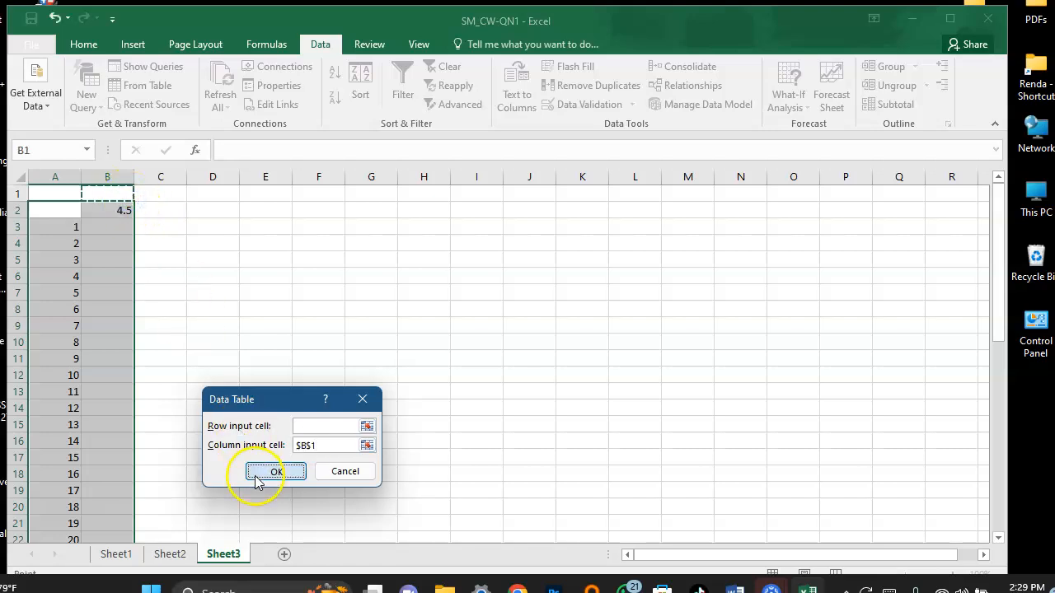
Add the headings Simulation in A1 and Average in B1, and widen column A slightly.
click(158, 211)
click(117, 194)
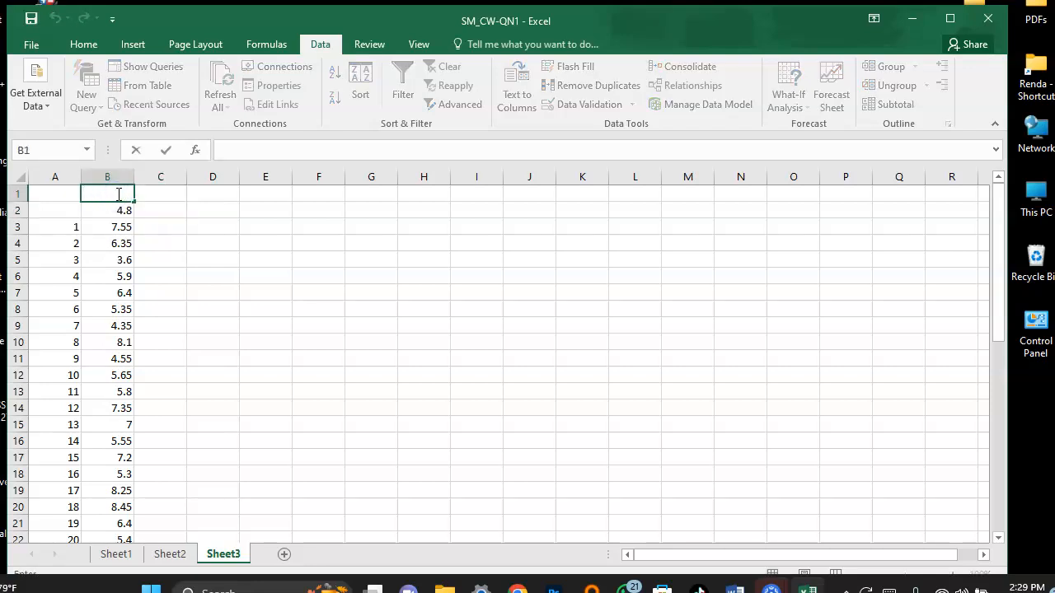
click(66, 203)
double_click(63, 197)
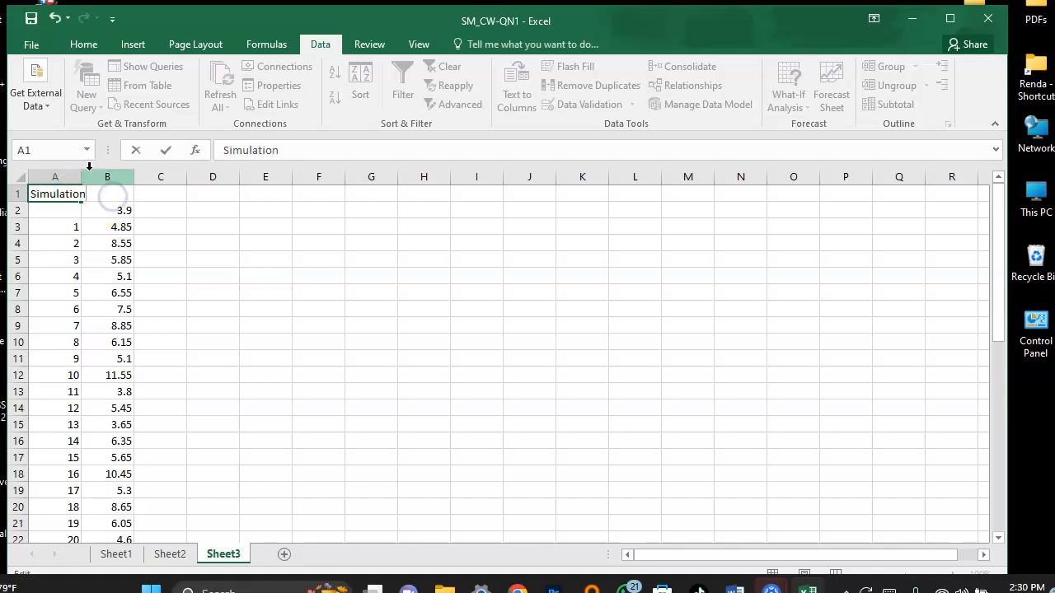
click(70, 224)
drag(83, 179, 98, 178)
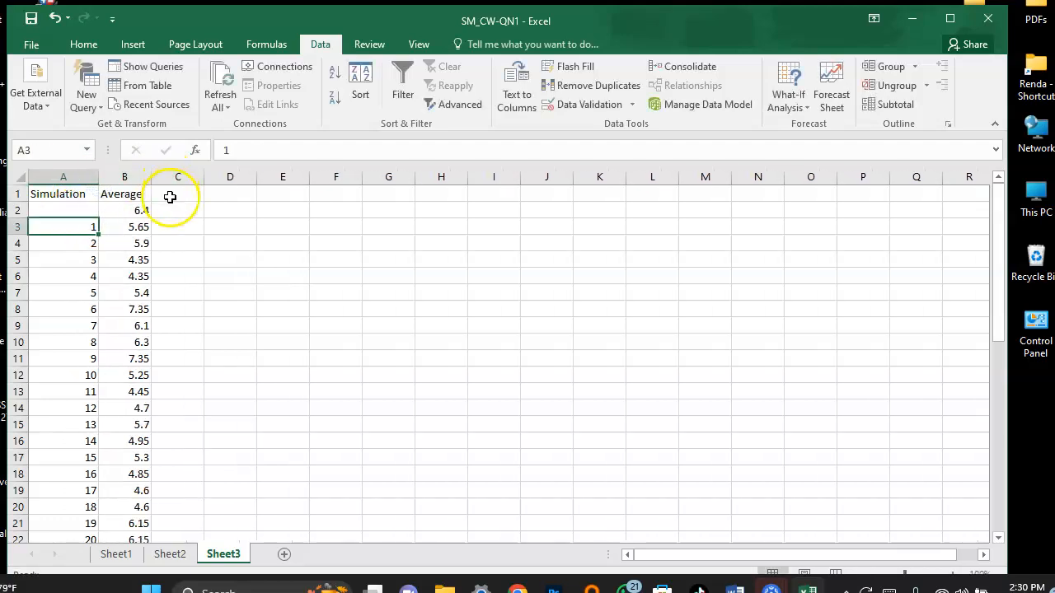
Enter 1 in D3 as the first run number of a second simulation table.
click(198, 208)
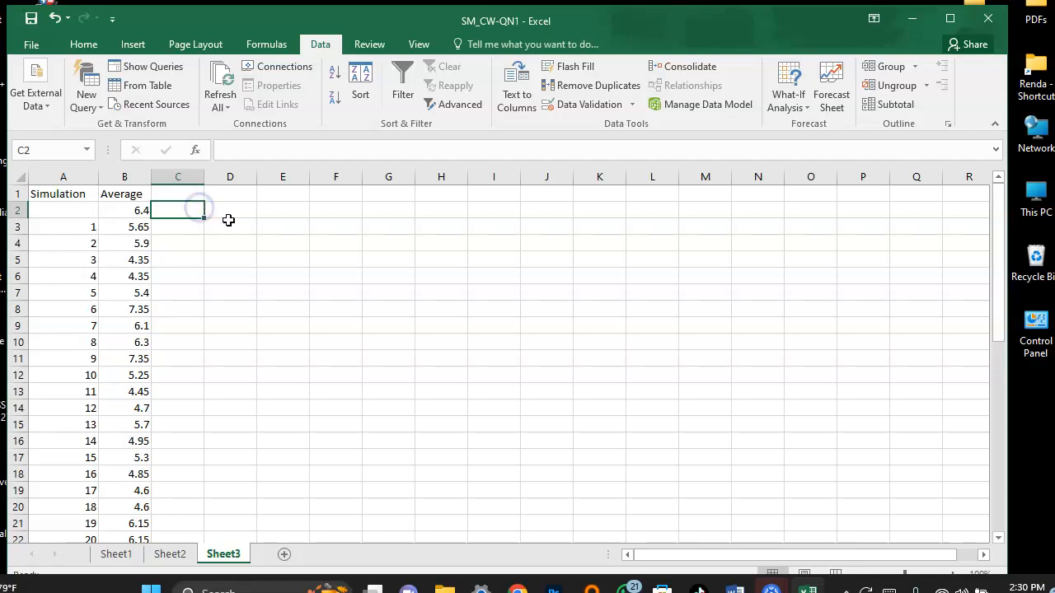
click(230, 228)
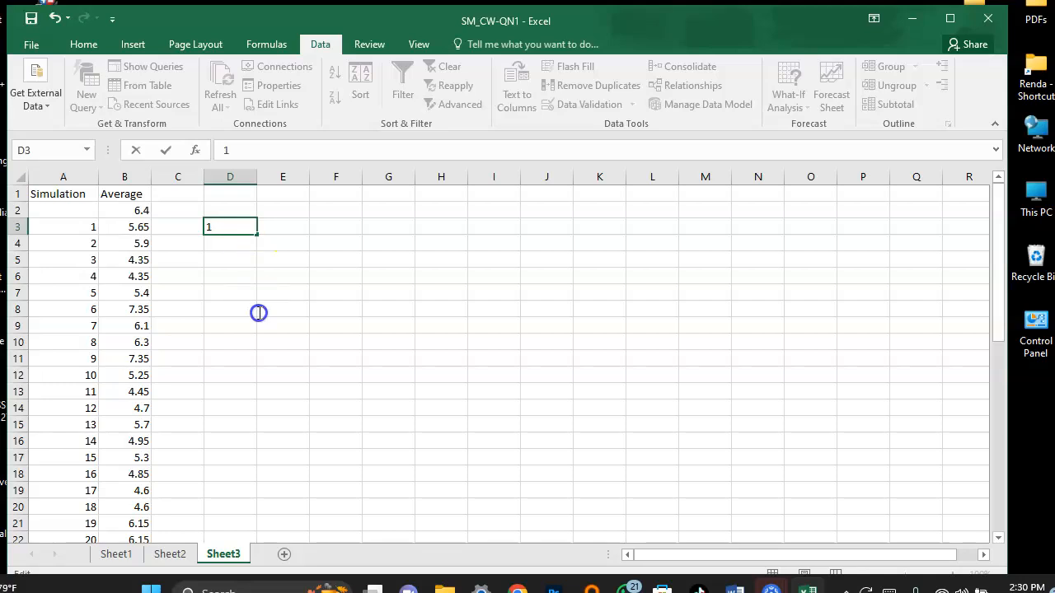
click(271, 255)
click(240, 227)
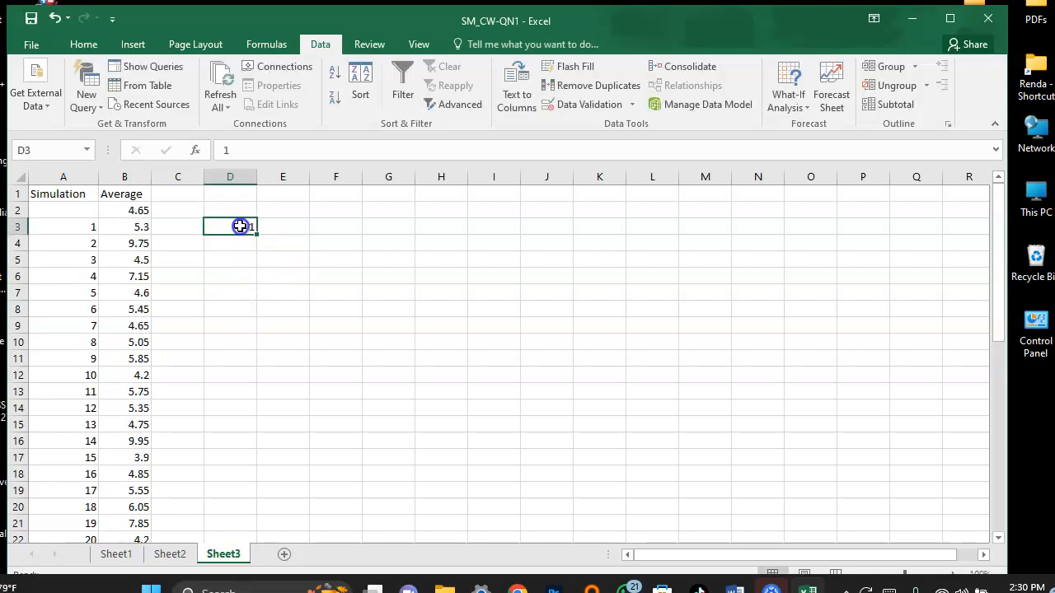
drag(256, 234, 212, 248)
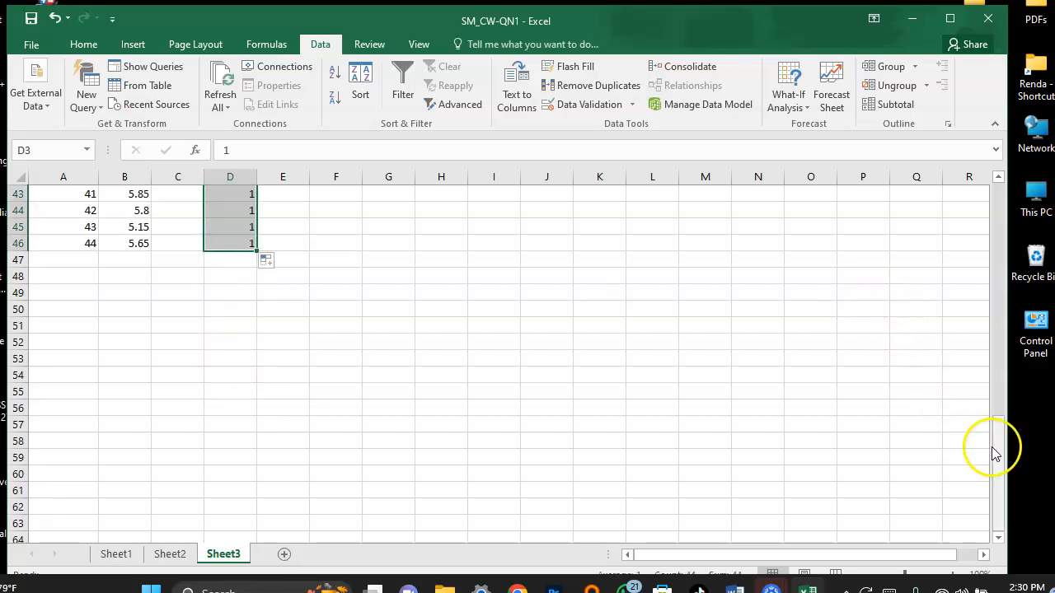
drag(995, 457, 994, 435)
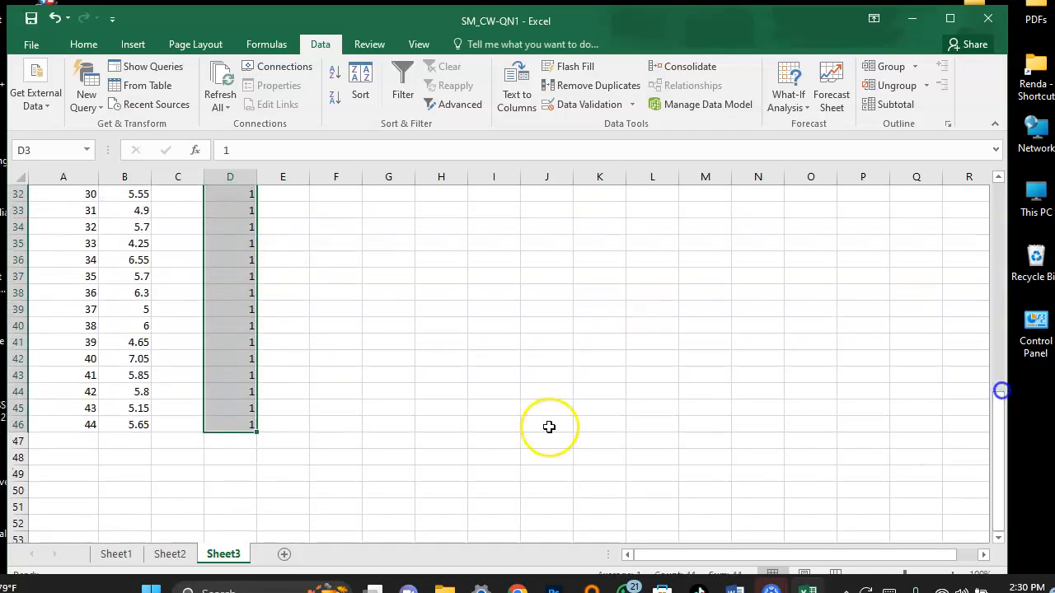
click(251, 431)
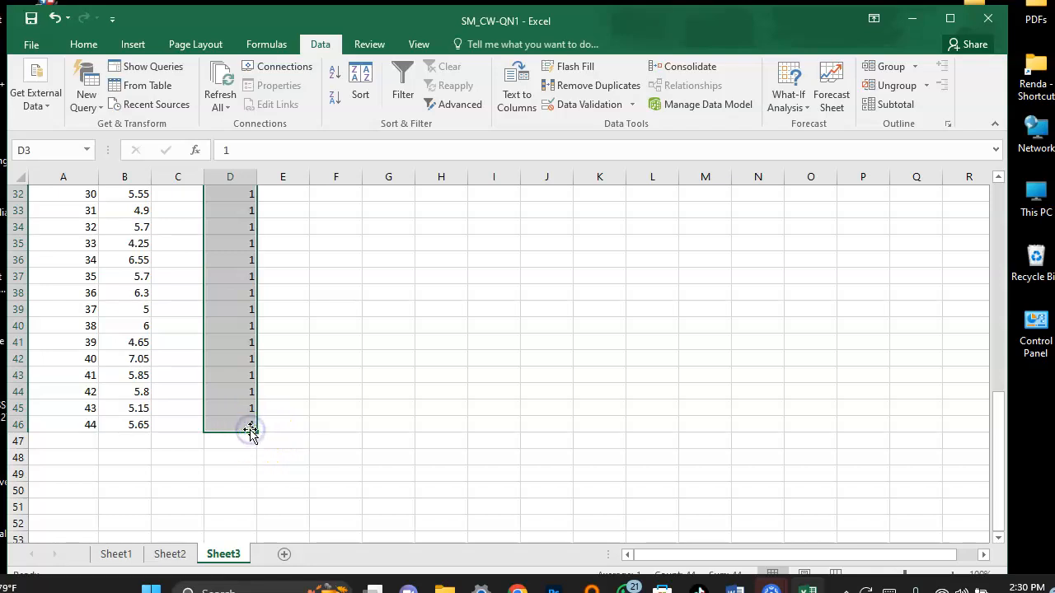
key(ctrl+z)
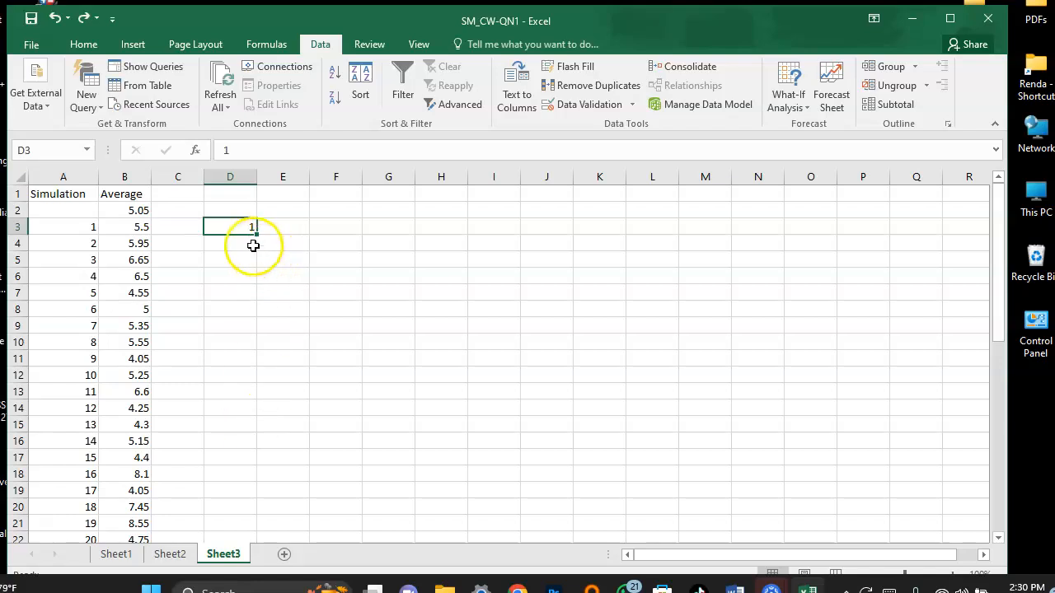
Fill D3 down to D46 as a number series running from 1 to 44.
drag(258, 234, 260, 500)
click(269, 508)
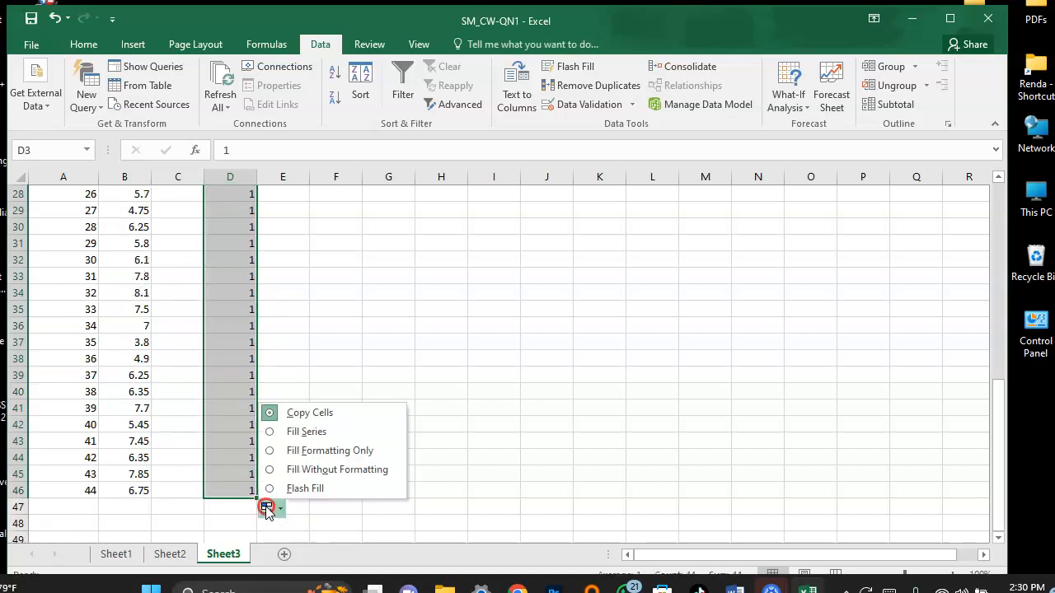
click(307, 432)
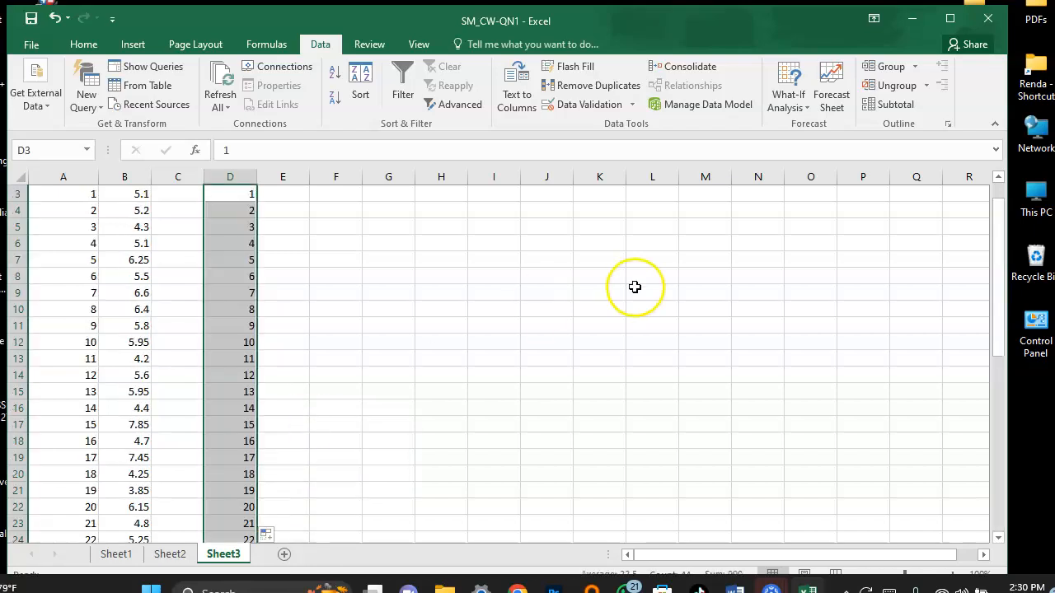
drag(997, 313, 1000, 278)
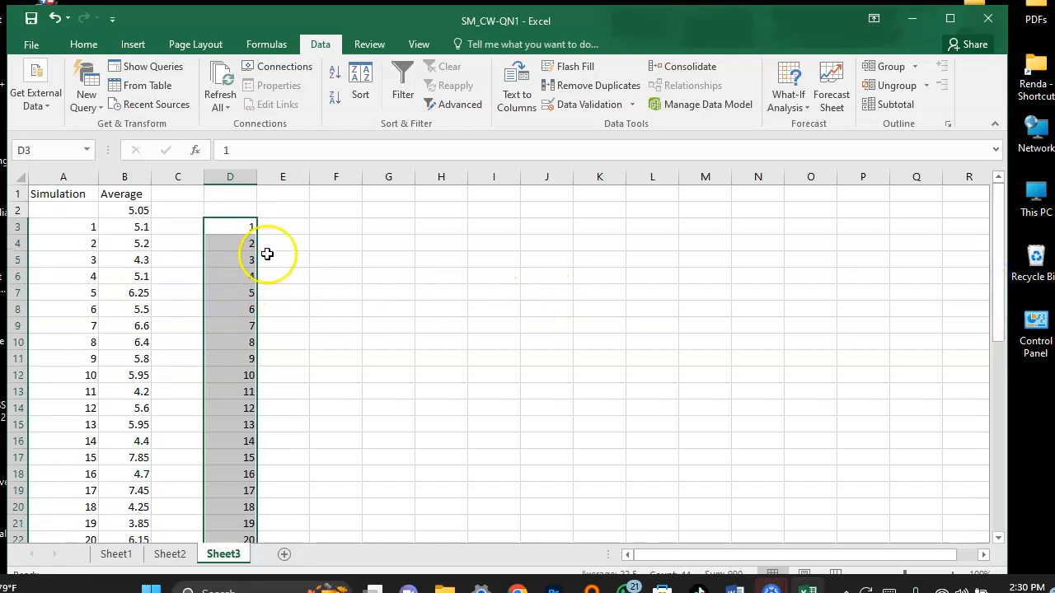
Link E2 on Sheet3 to the checkout clerk's idle time proportion with =Sheet1!K5.
click(290, 211)
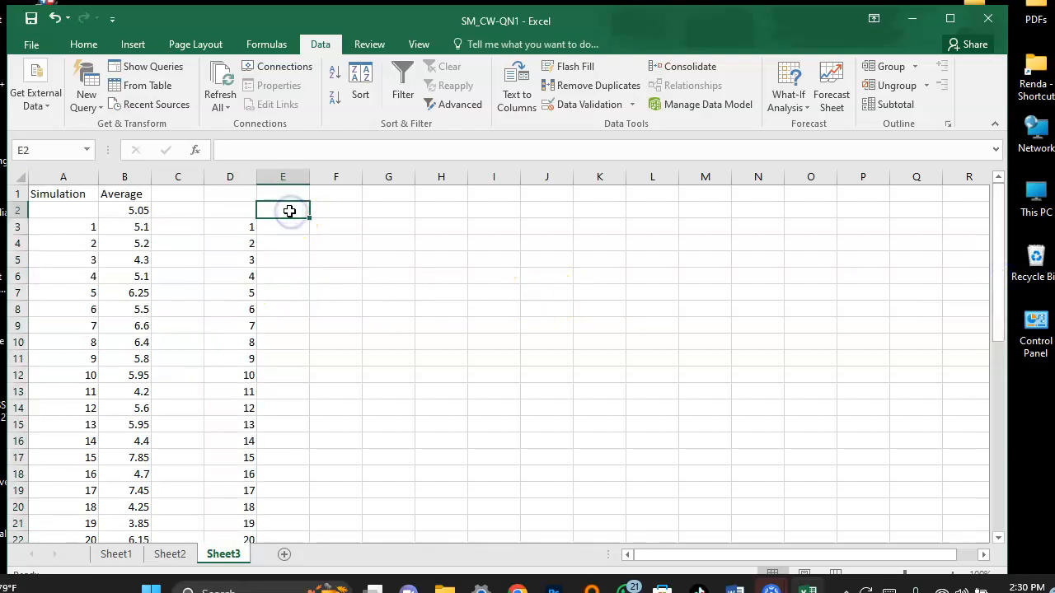
double_click(290, 211)
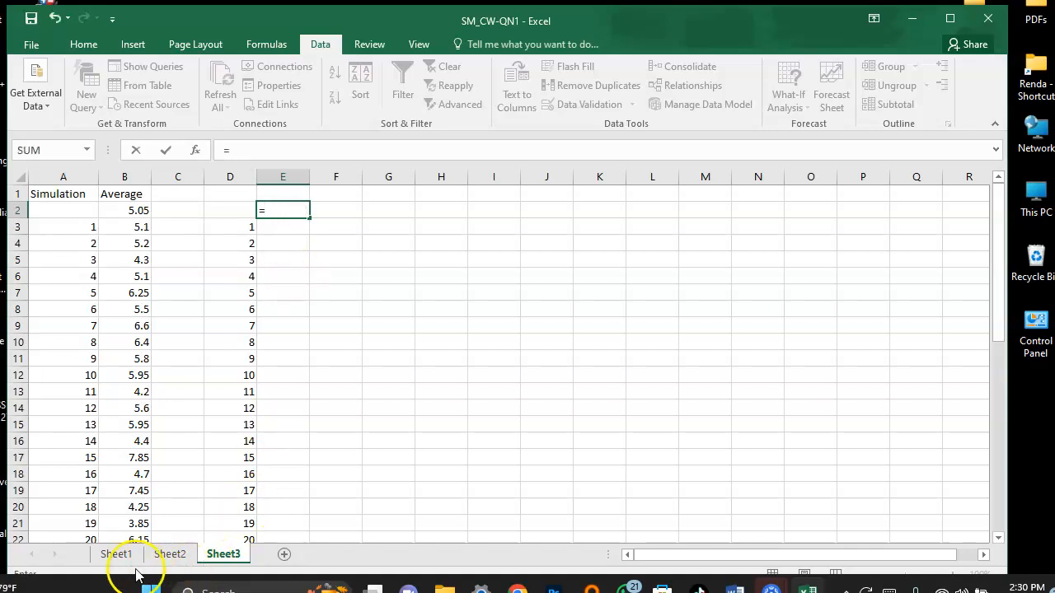
click(115, 554)
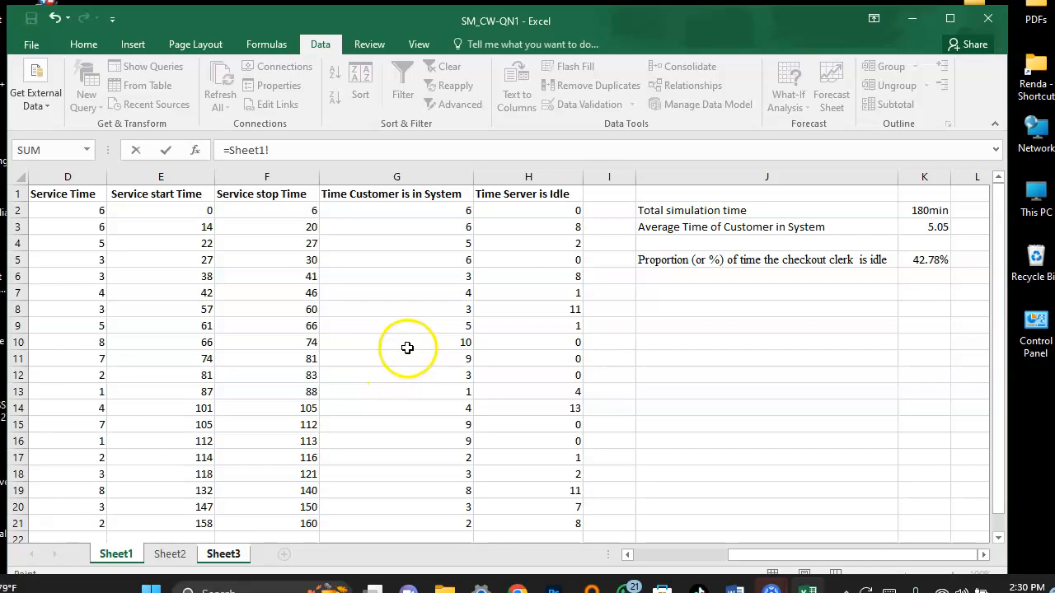
click(927, 260)
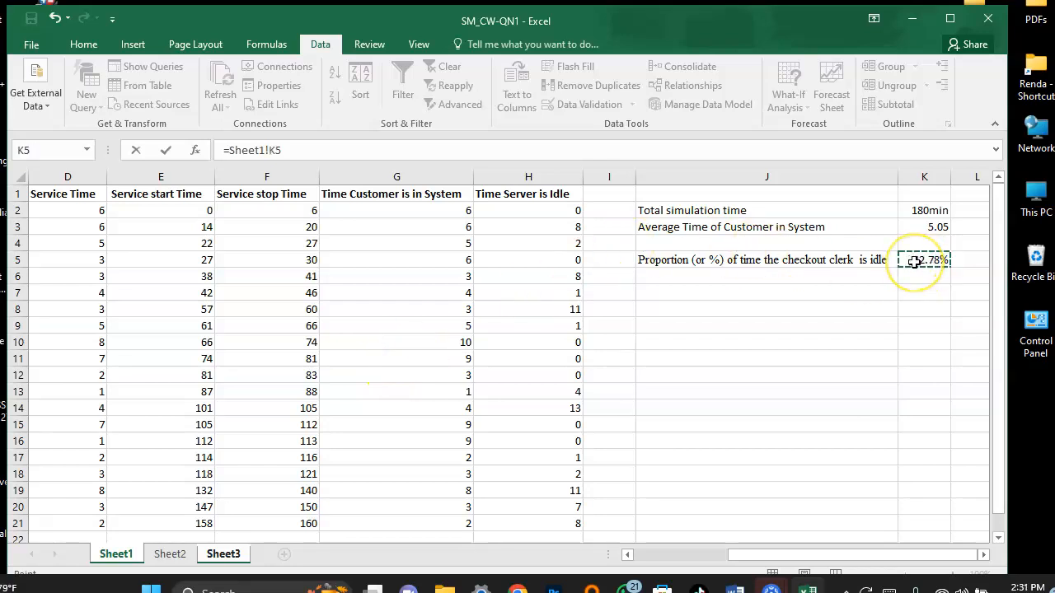
key(Return)
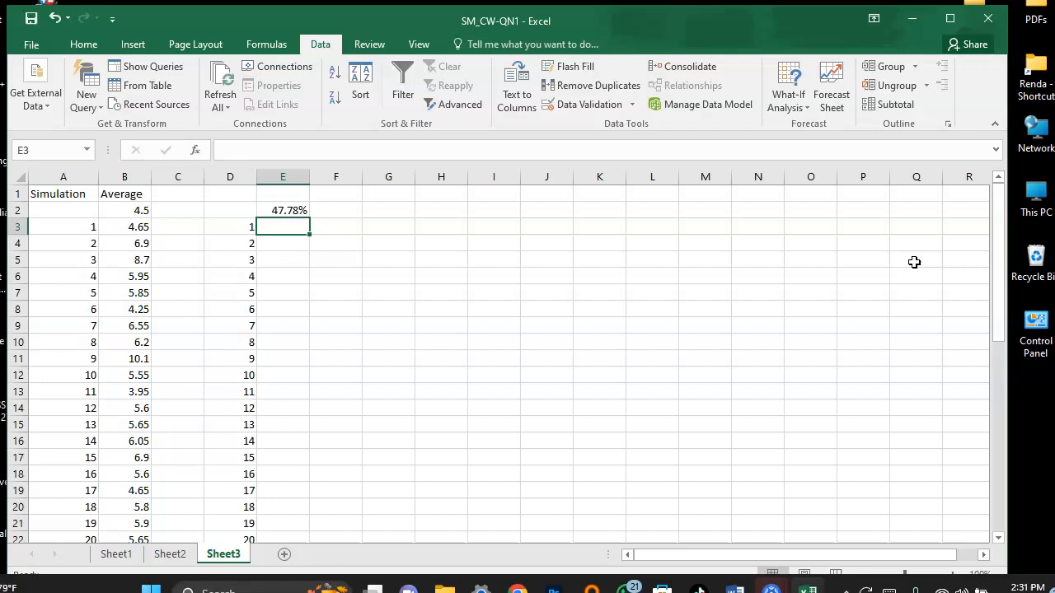
click(288, 212)
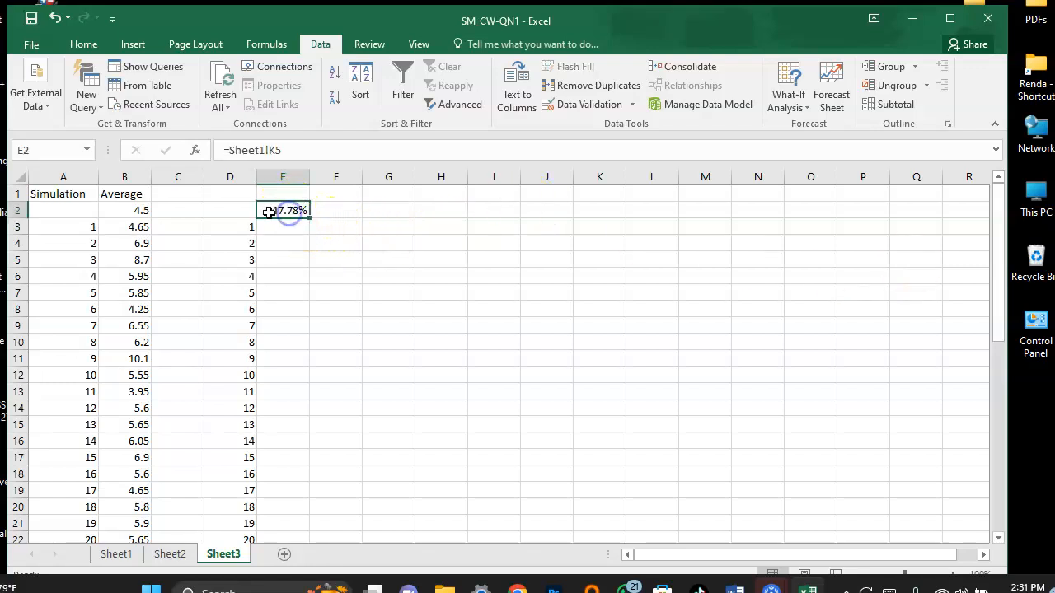
Create a one-variable data table over D2:E46, using the empty cell E1 as column input cell.
click(224, 215)
drag(240, 207, 294, 510)
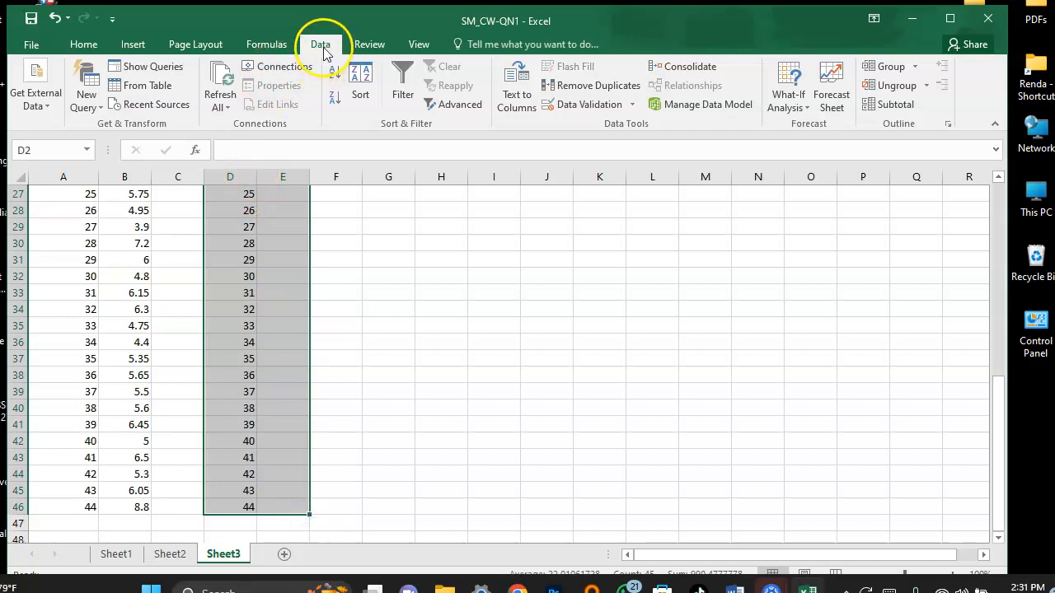
click(812, 110)
click(808, 230)
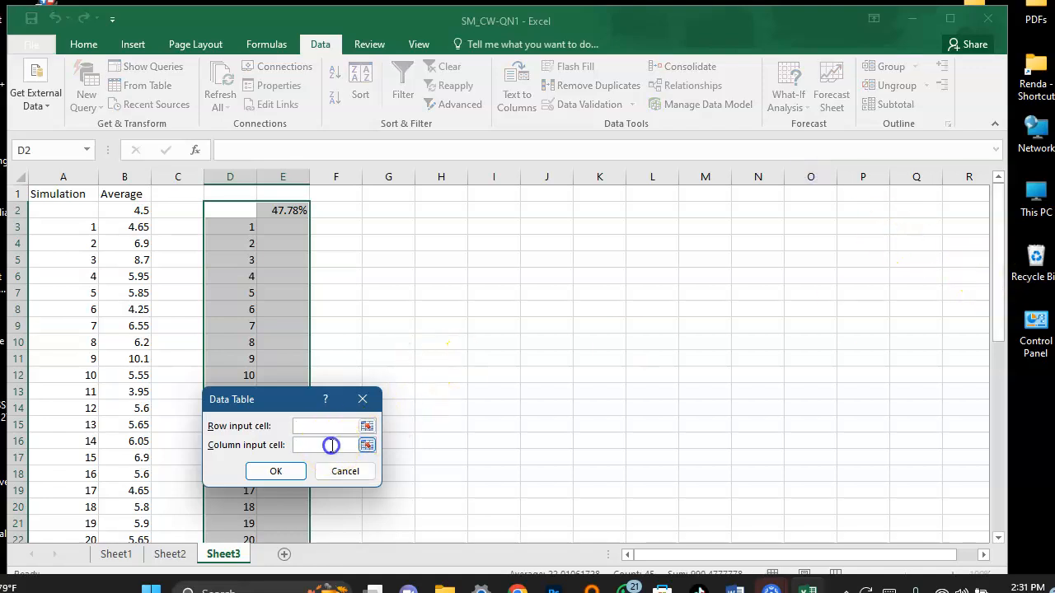
click(295, 195)
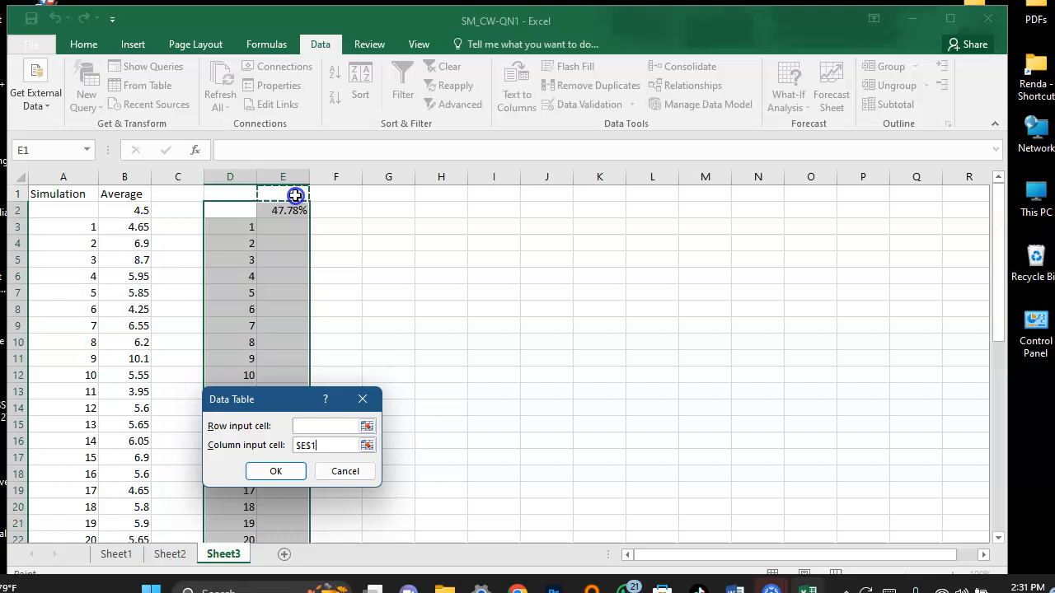
click(276, 471)
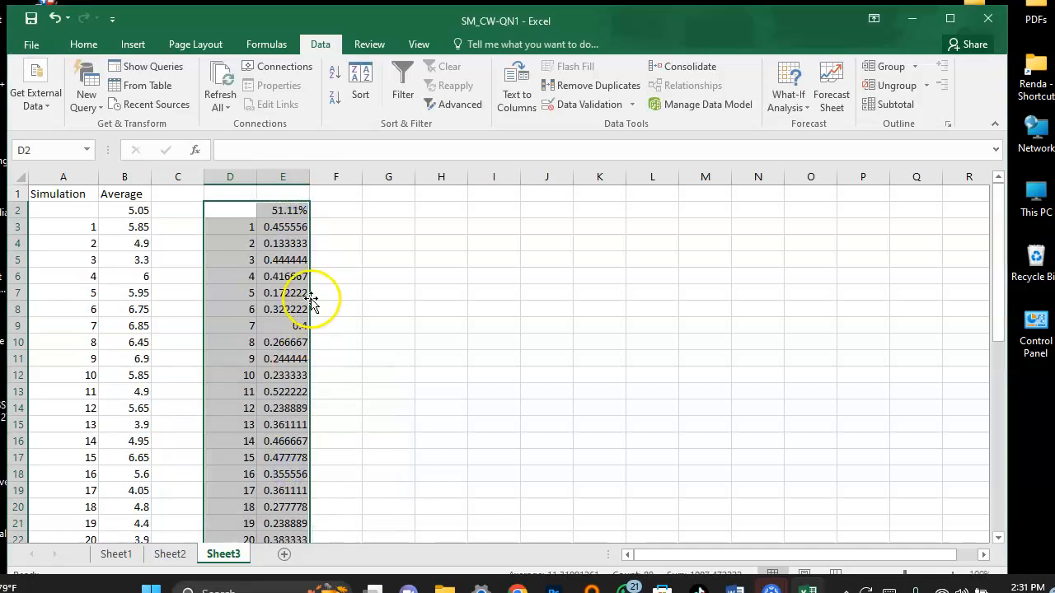
Format the idle proportion values in E2:E46 as percentages with 1 decimal place.
click(289, 244)
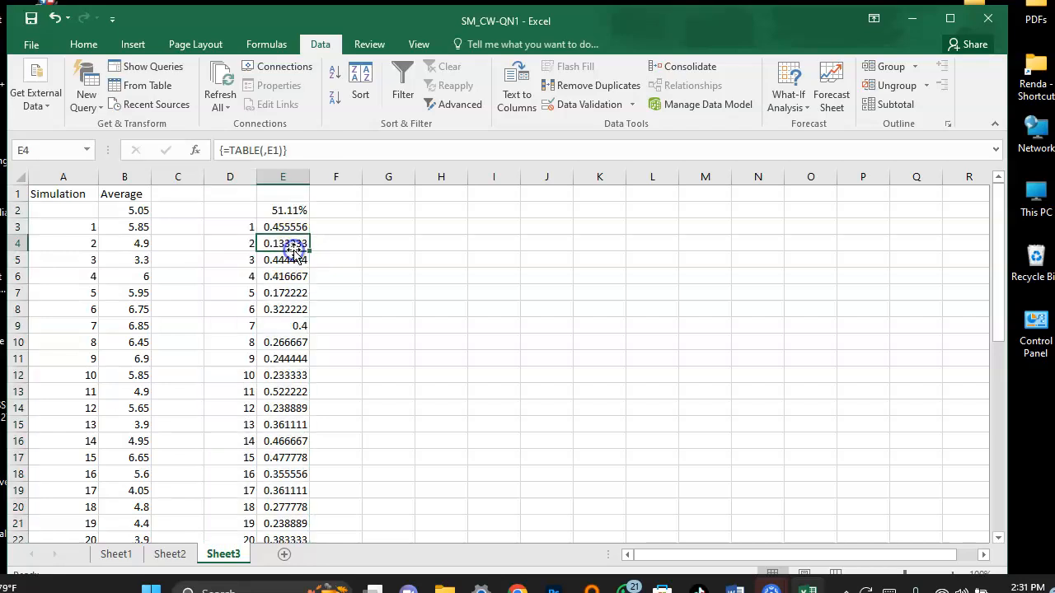
click(272, 206)
drag(282, 210, 284, 561)
right_click(292, 489)
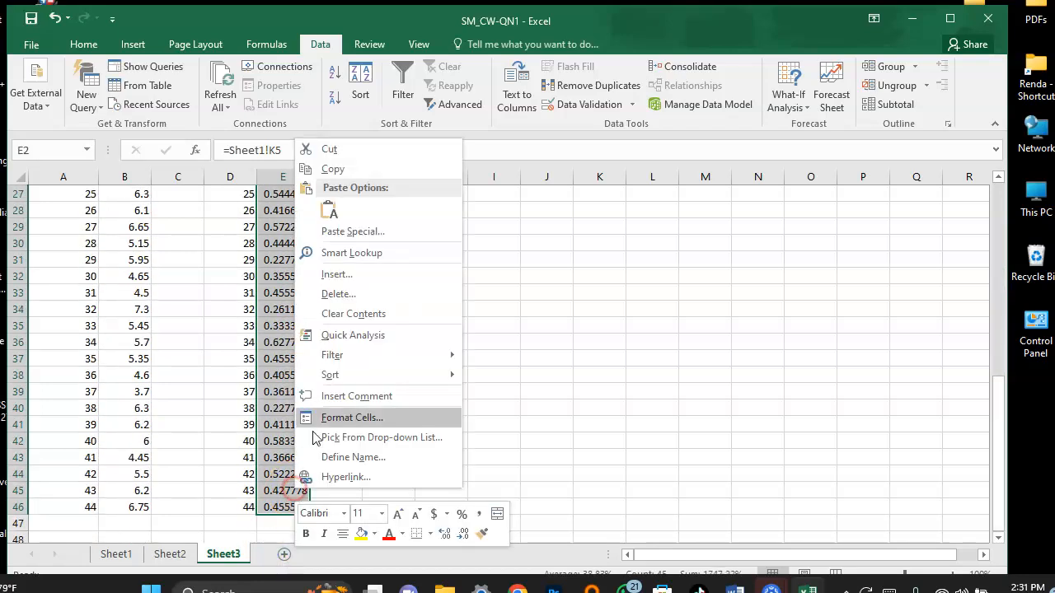
click(360, 417)
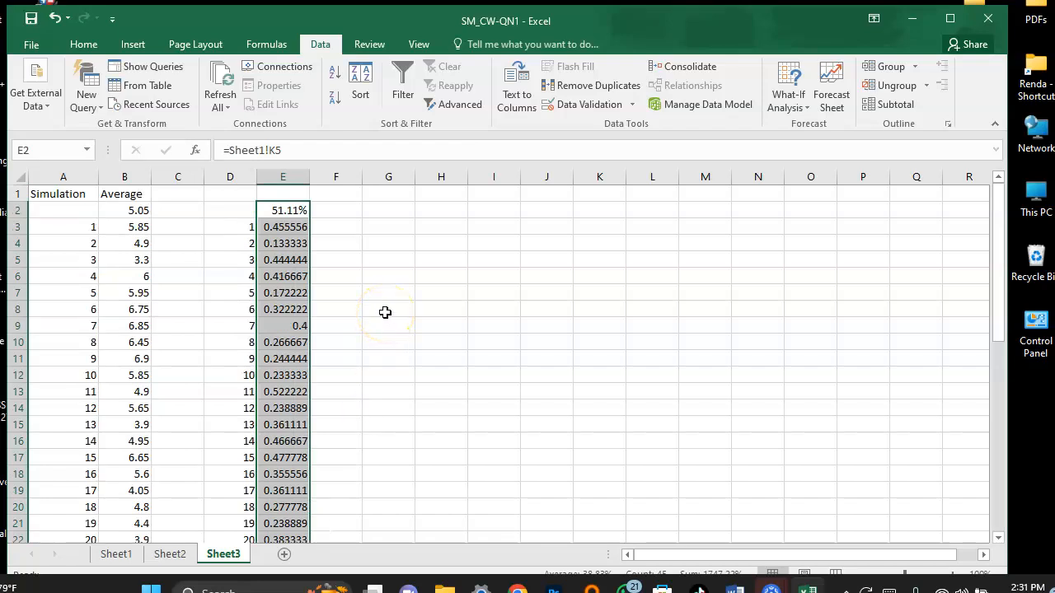
click(195, 328)
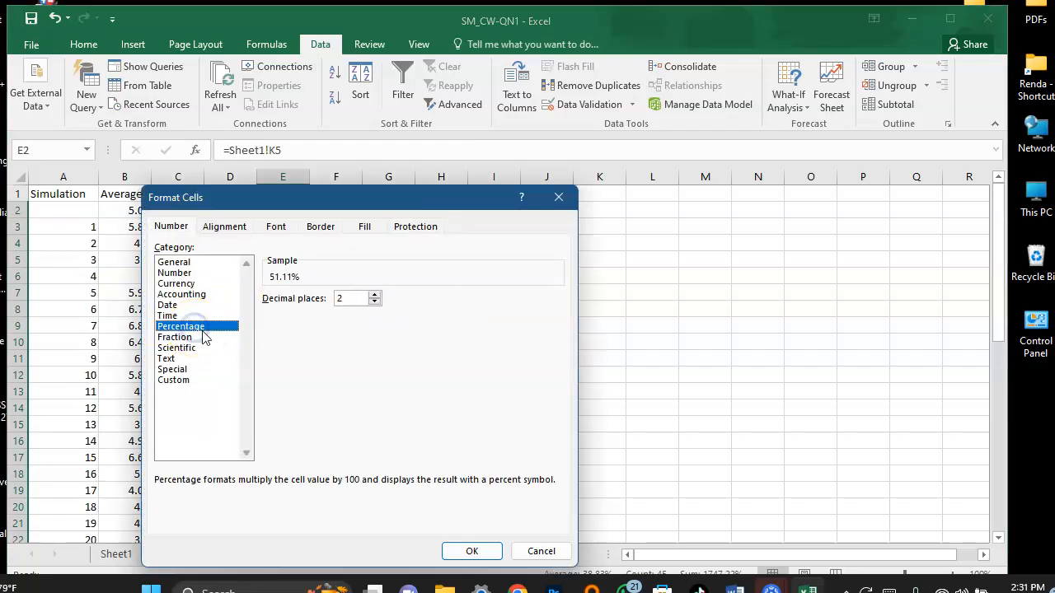
click(345, 299)
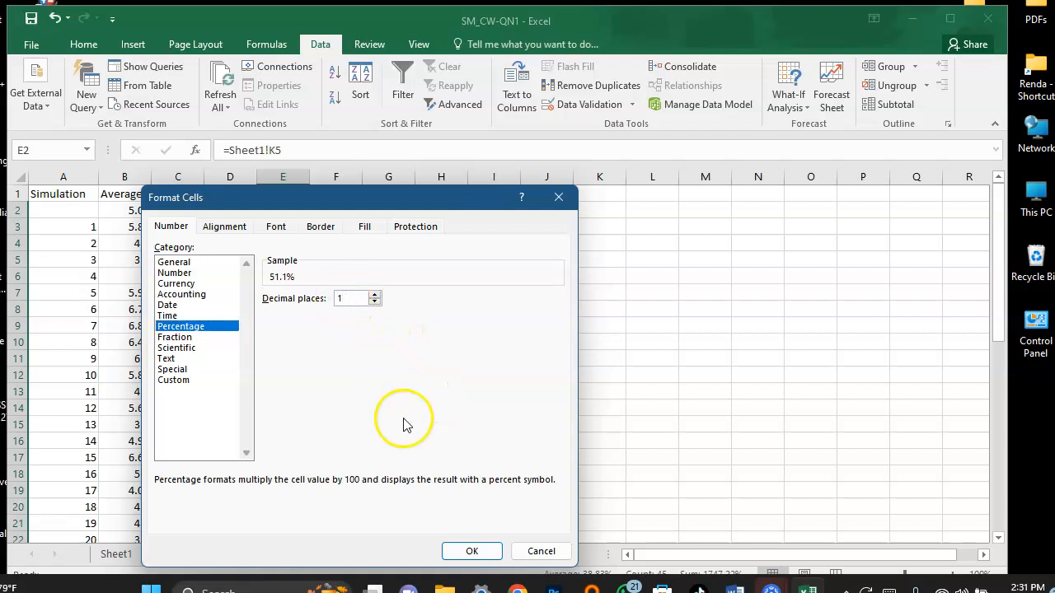
click(472, 551)
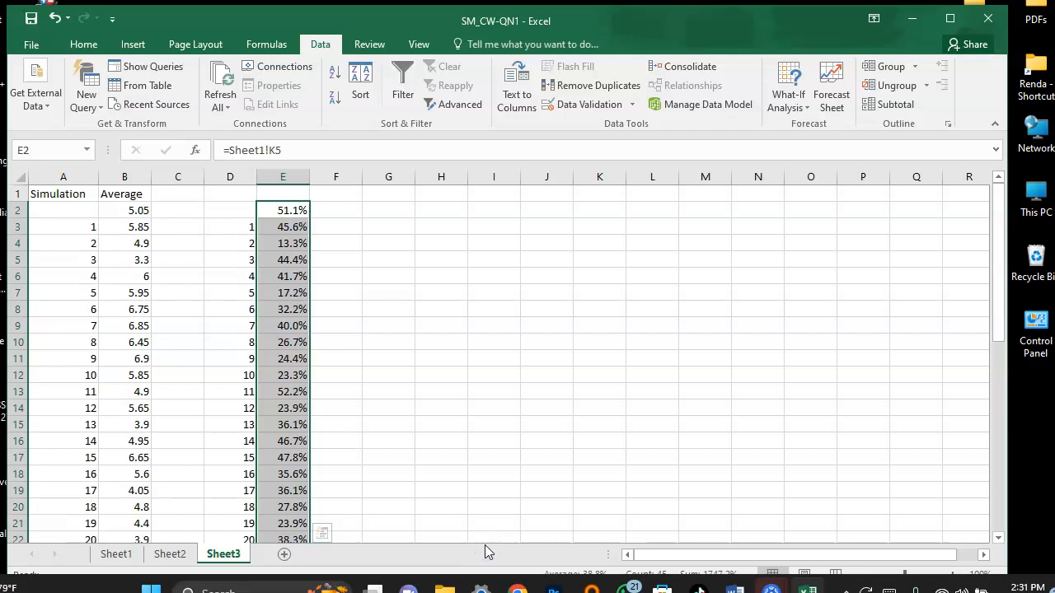
click(429, 371)
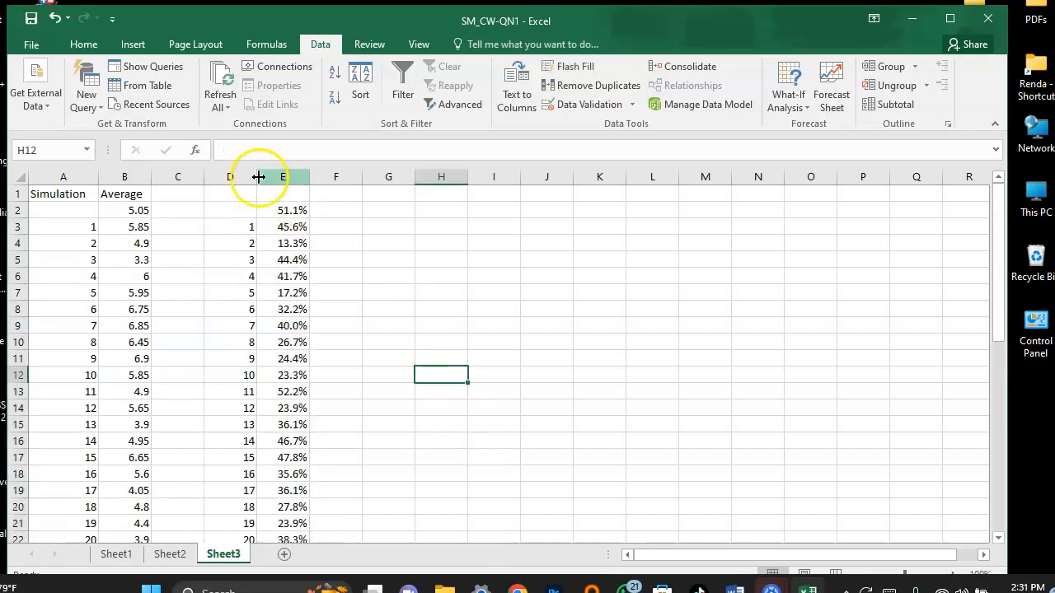
Add the heading "Proprtion" in E1 above the idle percentages.
click(277, 196)
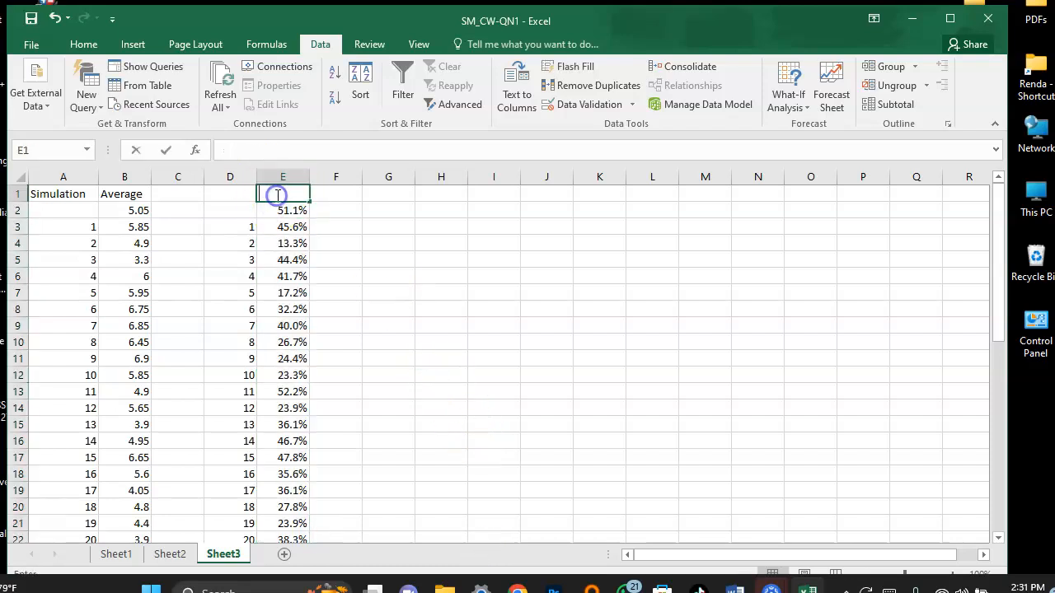
double_click(278, 195)
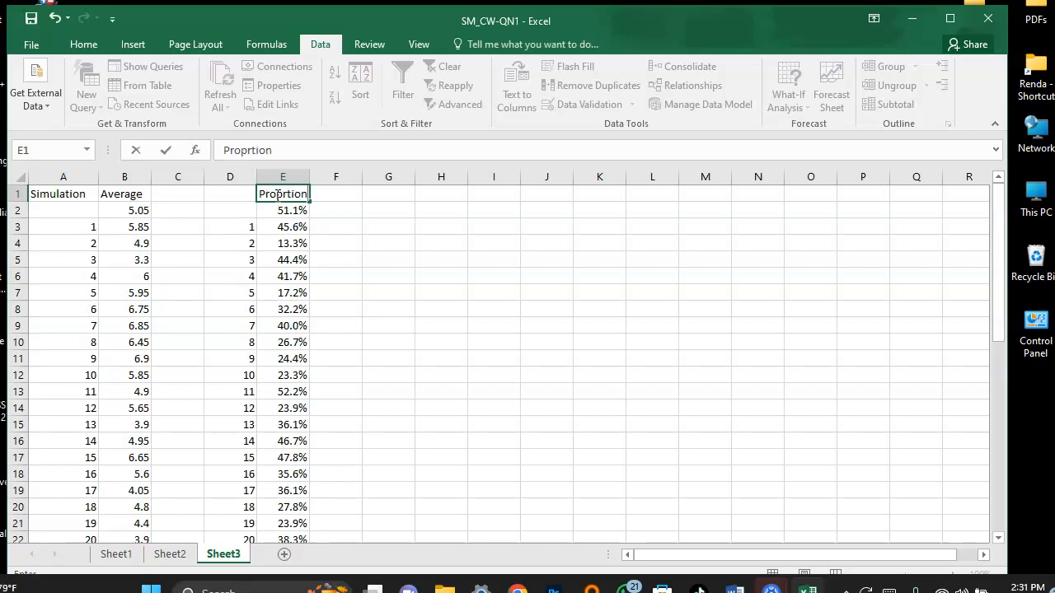
text(Proprtion)
click(329, 204)
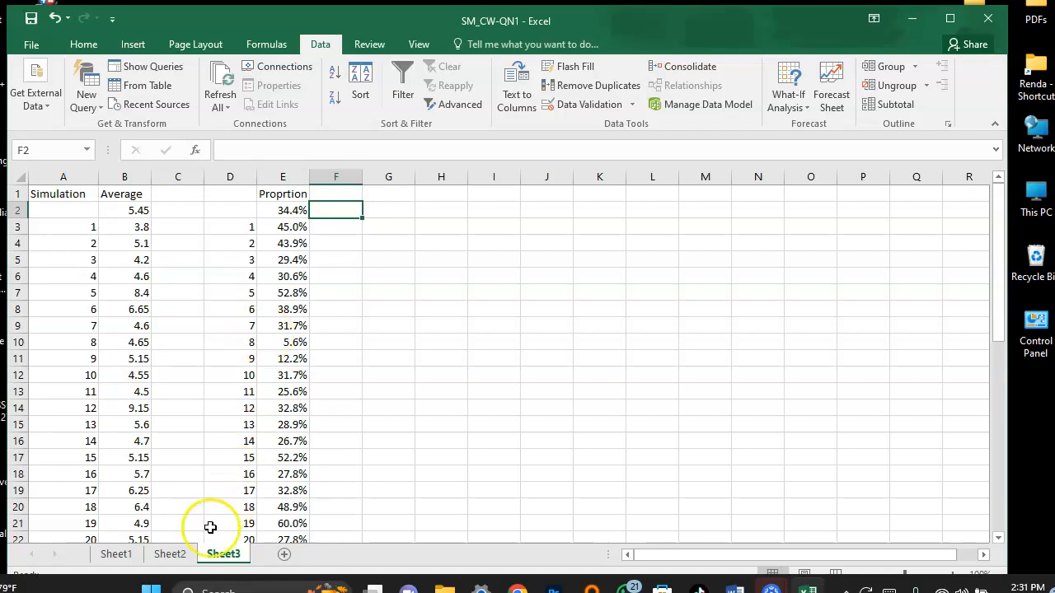
Show Sheet2, and switch to the Word assignment document to review its instructions and requirements.
click(174, 560)
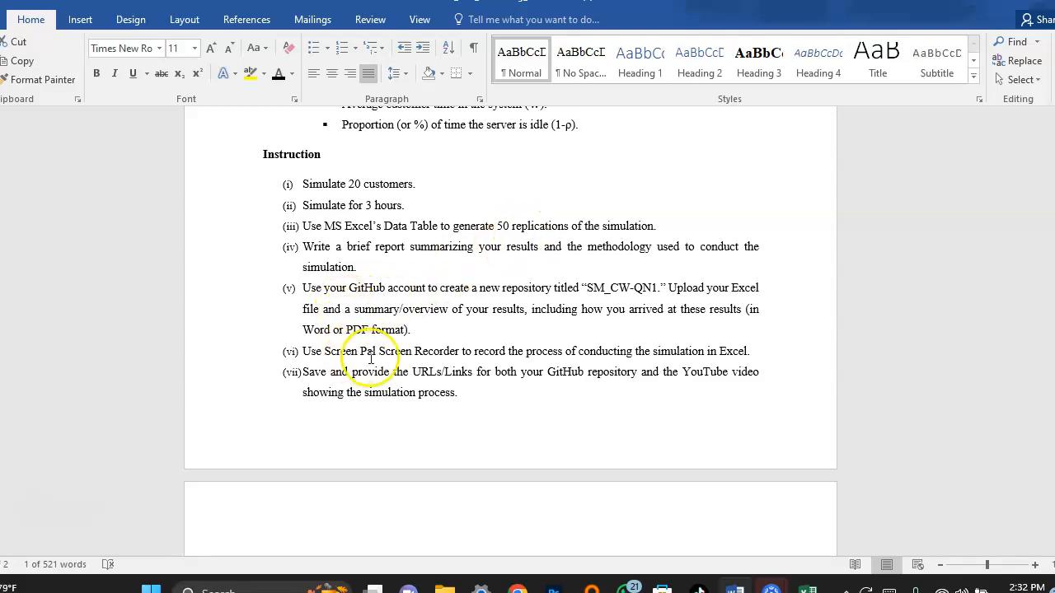
scroll(382, 356, up, 3)
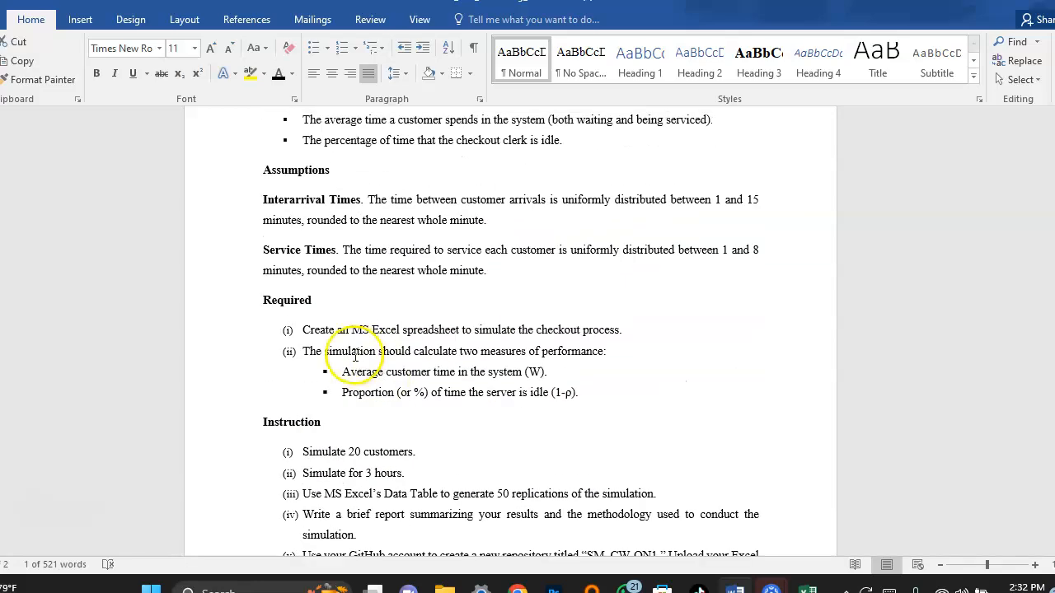